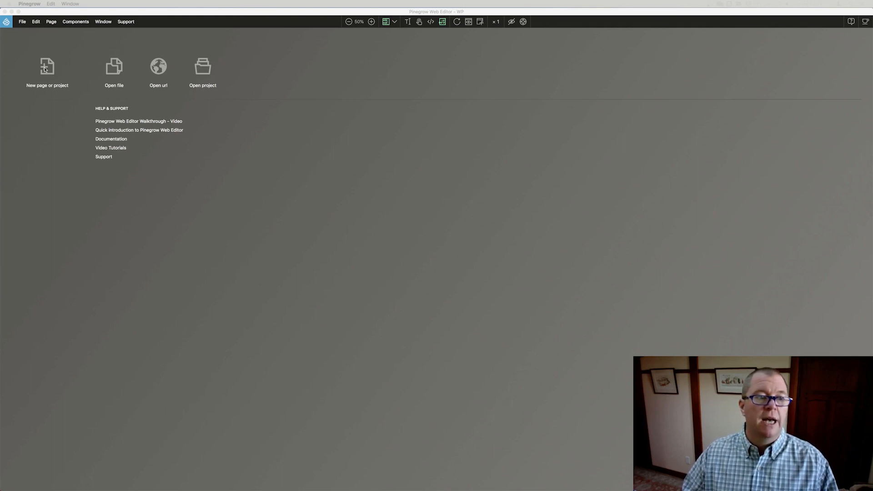
- Create a new page from the index.html page of the Agency template in Bootstrap 5 Blocks
left_click(63, 65)
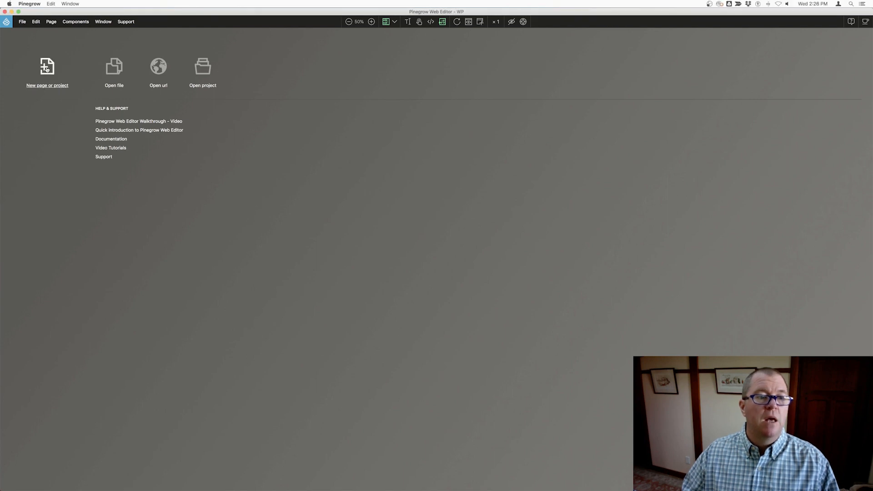
left_click(47, 69)
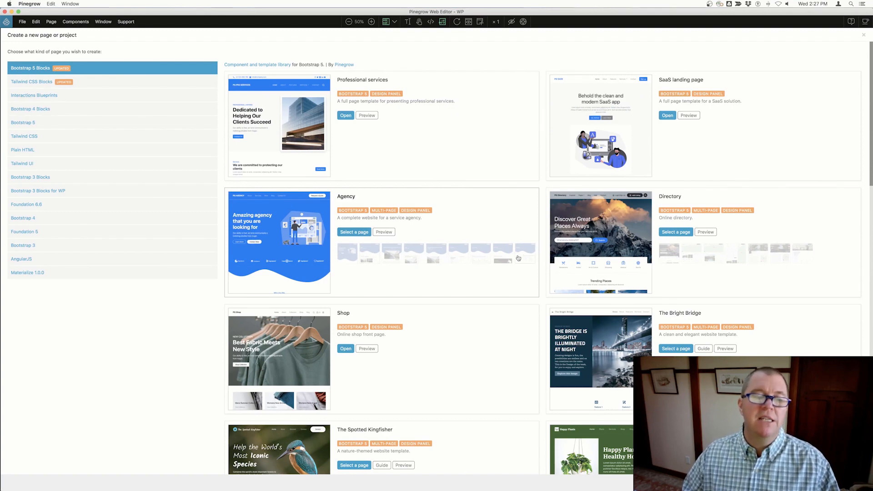
left_click(355, 233)
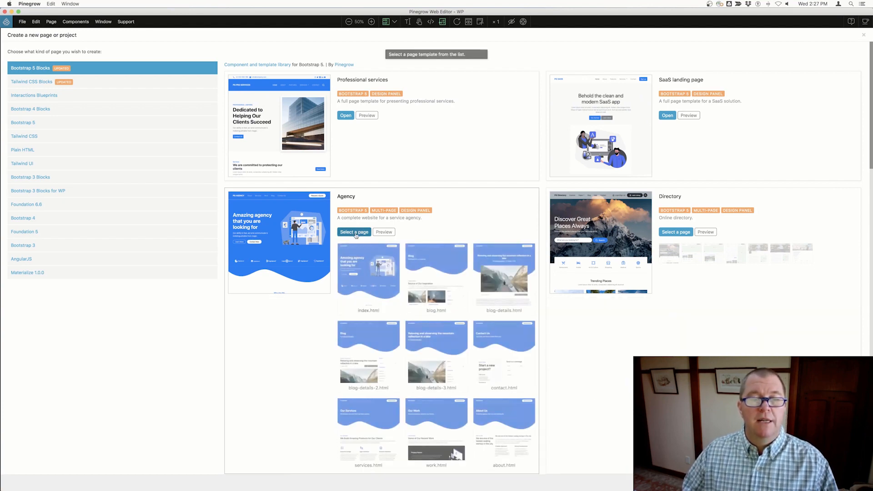
left_click(367, 276)
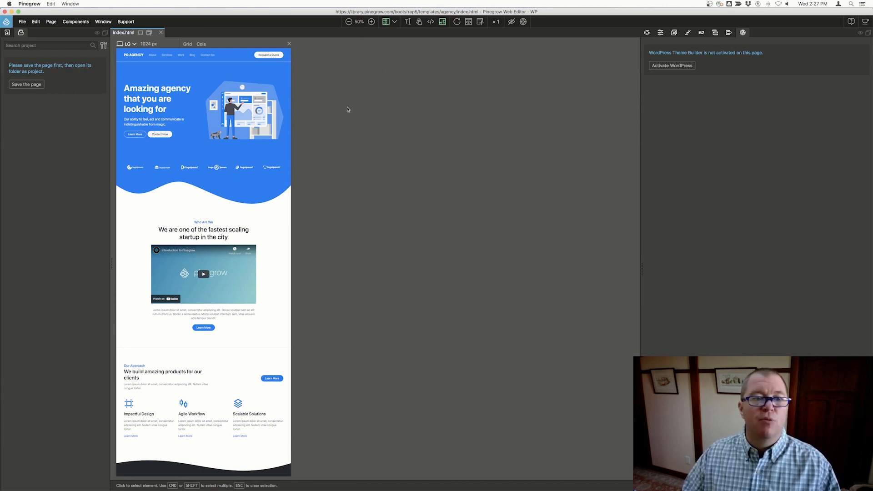
- Save the page as index.html in a new WPTheme folder inside Dev and open that folder as a project
left_click(371, 21)
left_click(372, 21)
left_click(371, 22)
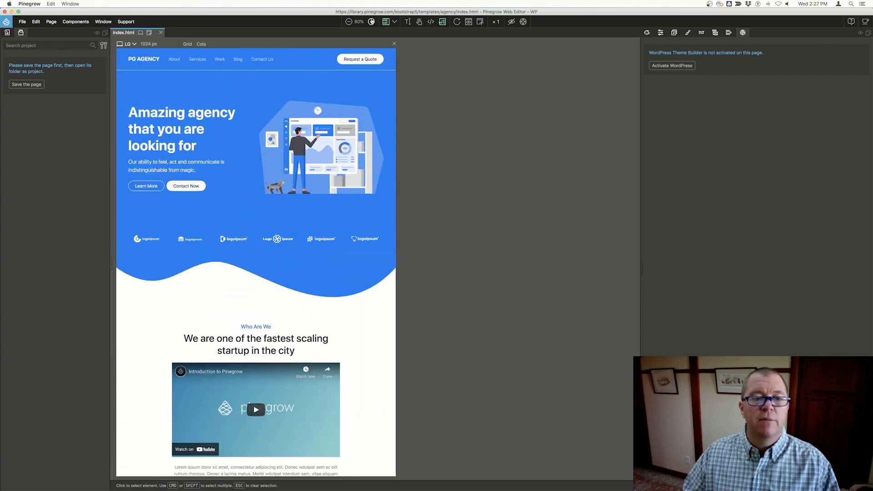
left_click(371, 22)
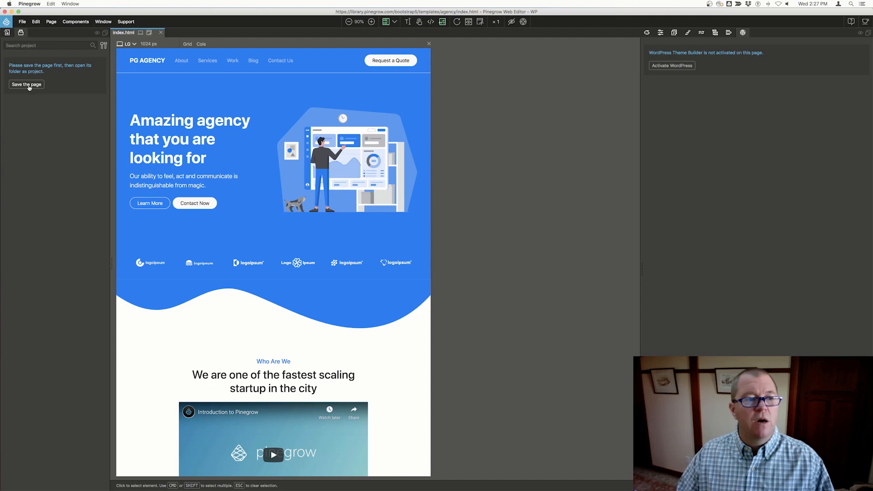
left_click(28, 85)
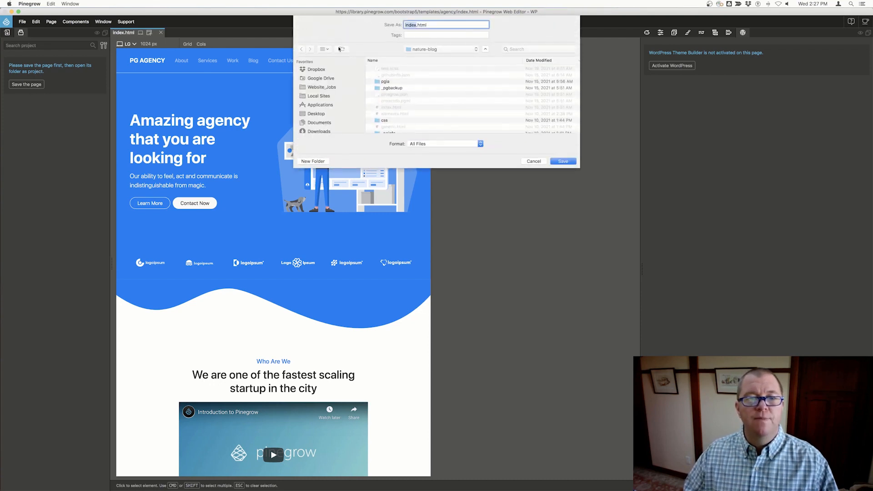
scroll(310, 106, "down", 3)
left_click(312, 107)
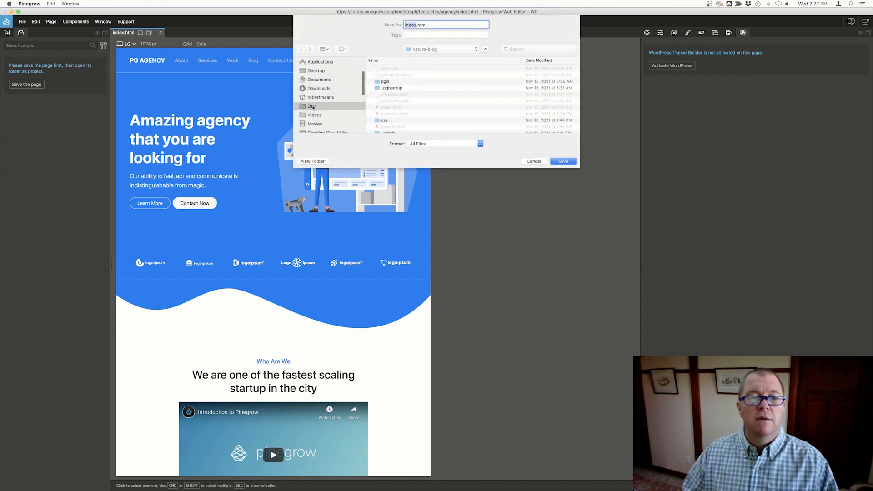
left_click(314, 161)
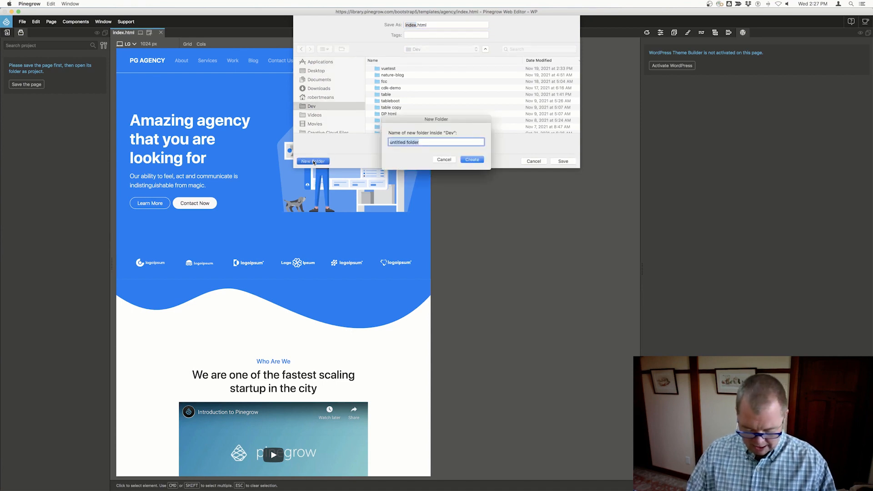
type("WPTh")
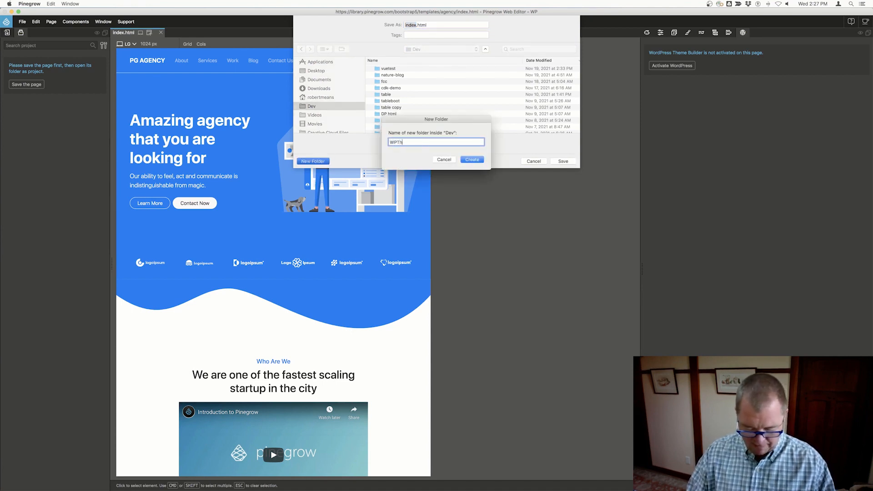
type("eme")
key("Return")
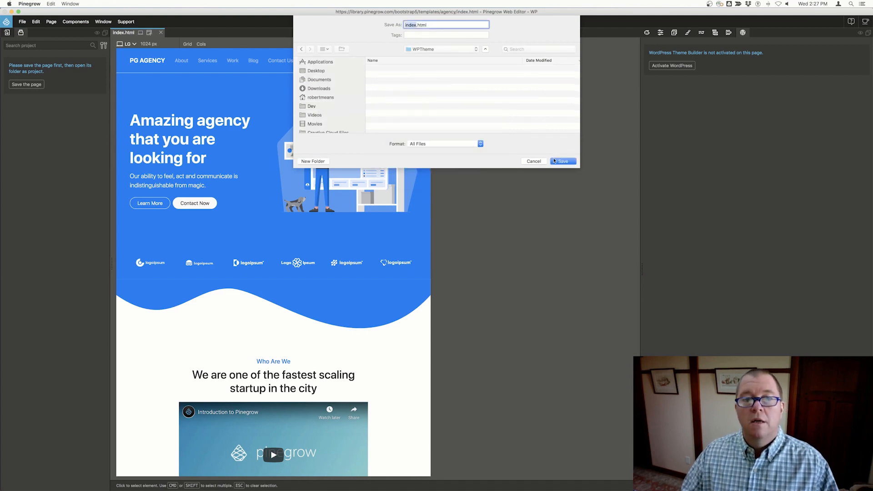
left_click(555, 161)
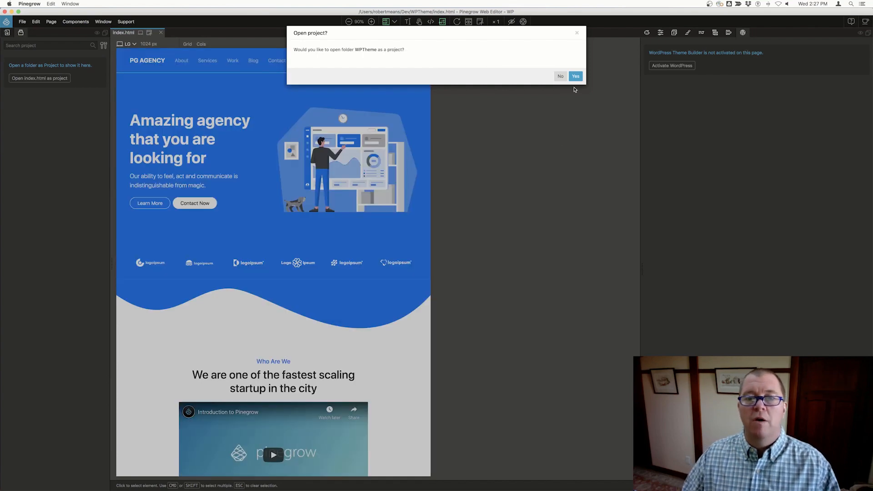
left_click(576, 77)
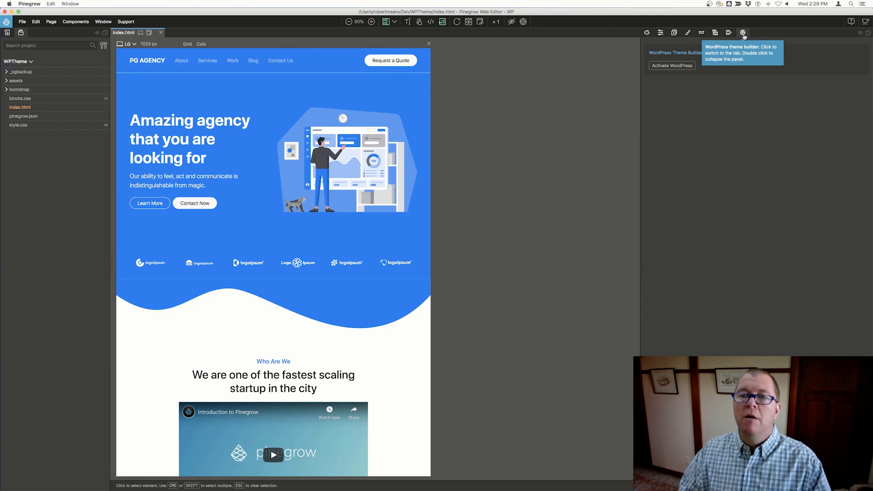
- Activate WordPress for the page and set the theme name to Pinegrow Conversion
left_click(676, 66)
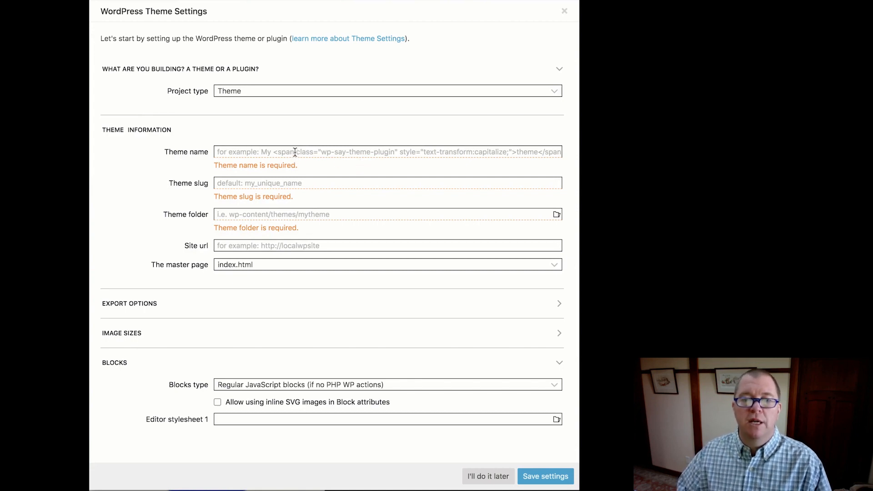
type("P")
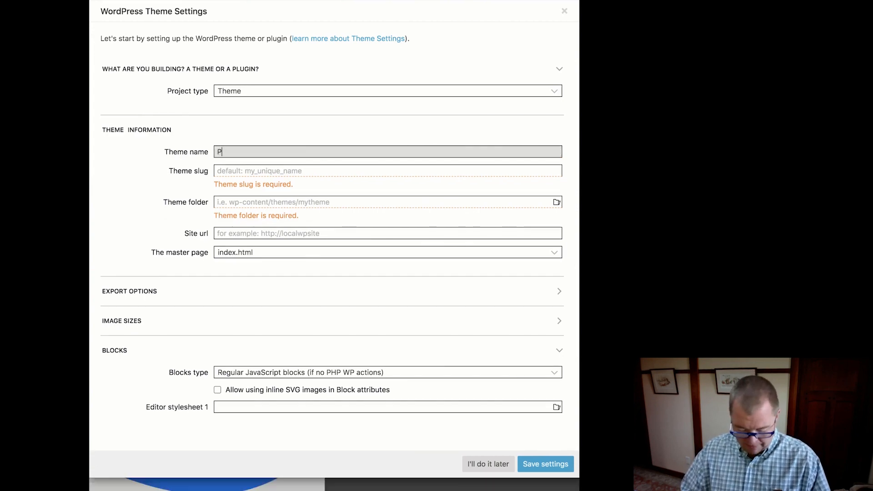
type("ine")
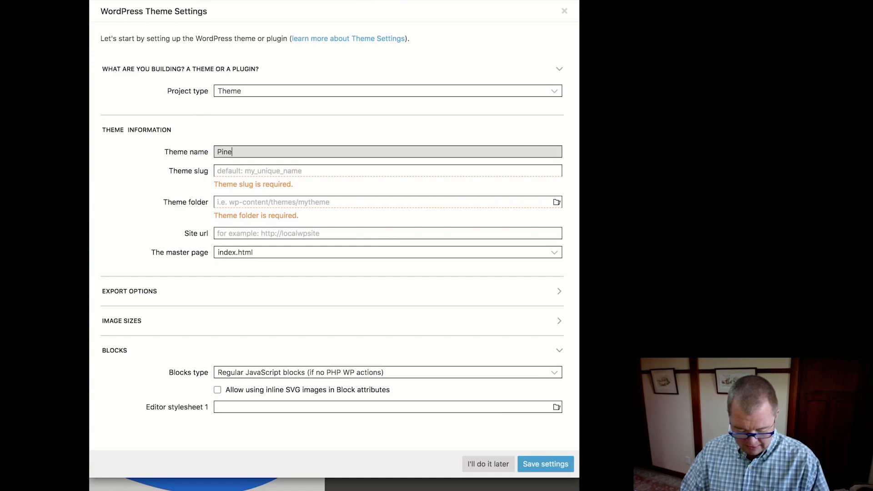
type("grow Conversion")
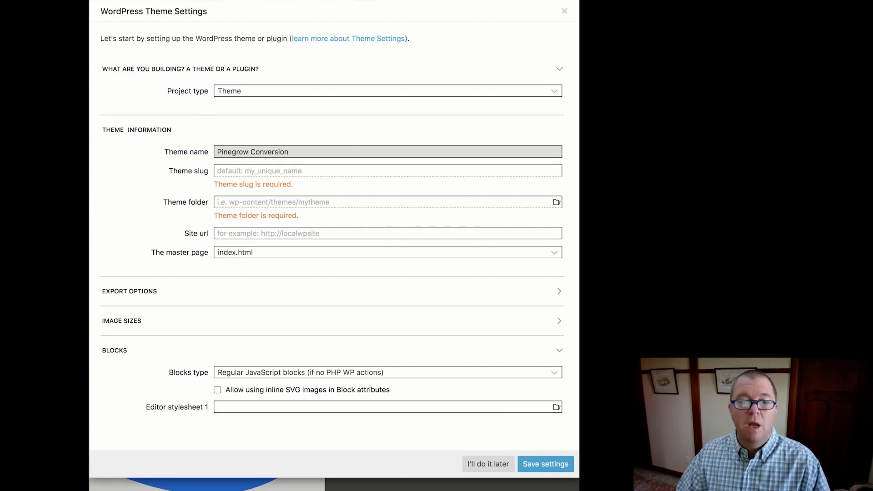
- Set the theme slug to pinegrow_conversion
left_click(246, 172)
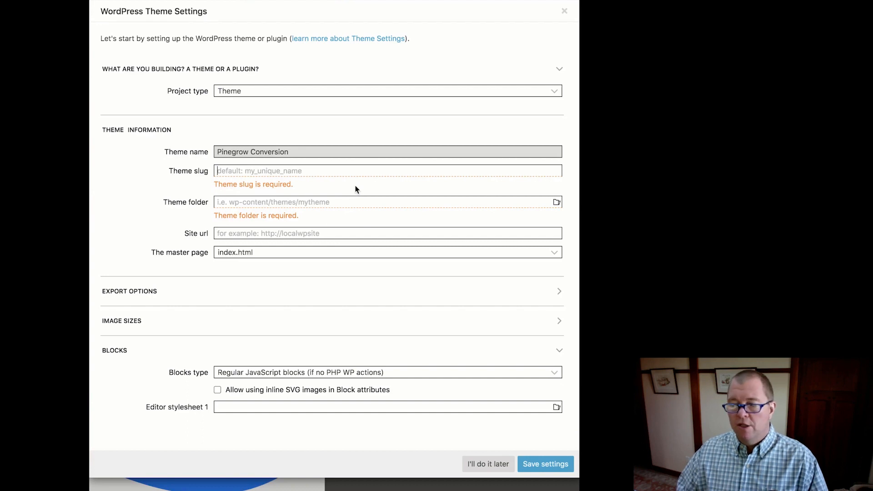
type("pi")
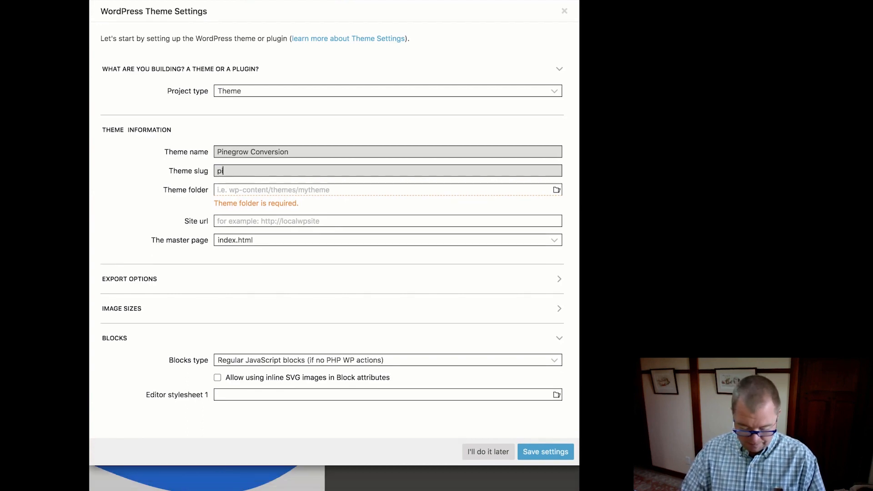
type("negrow_")
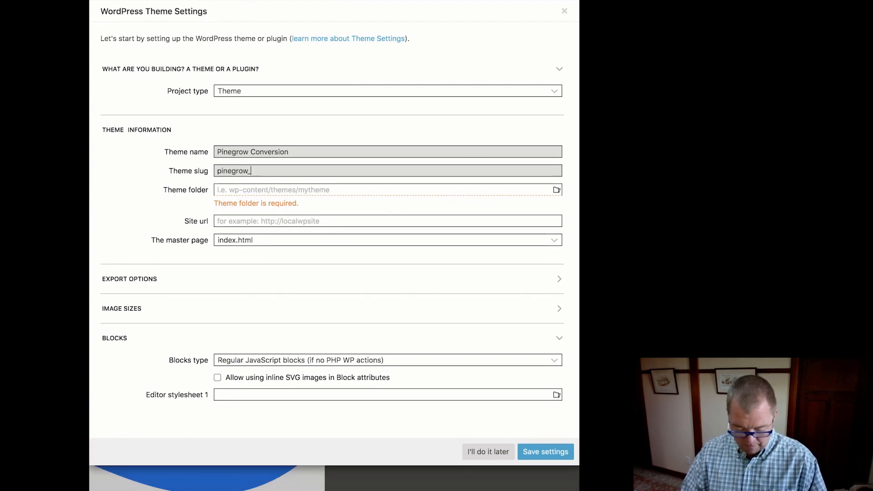
type("conversio")
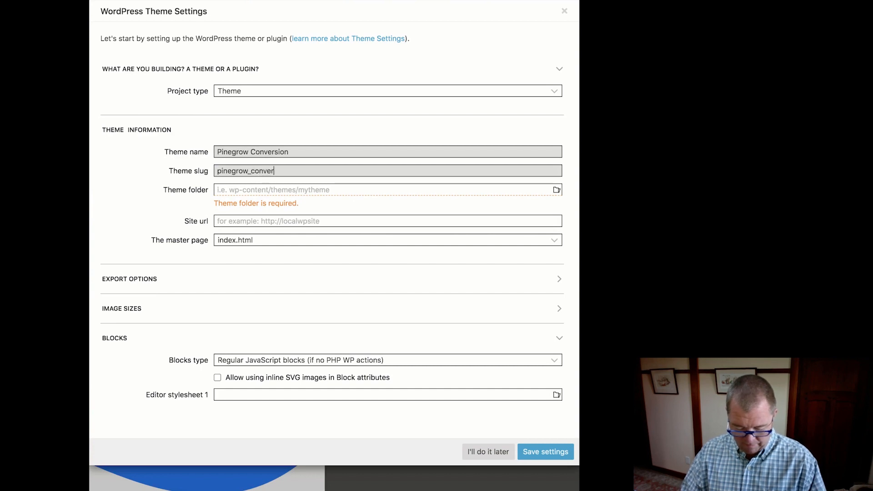
type("n")
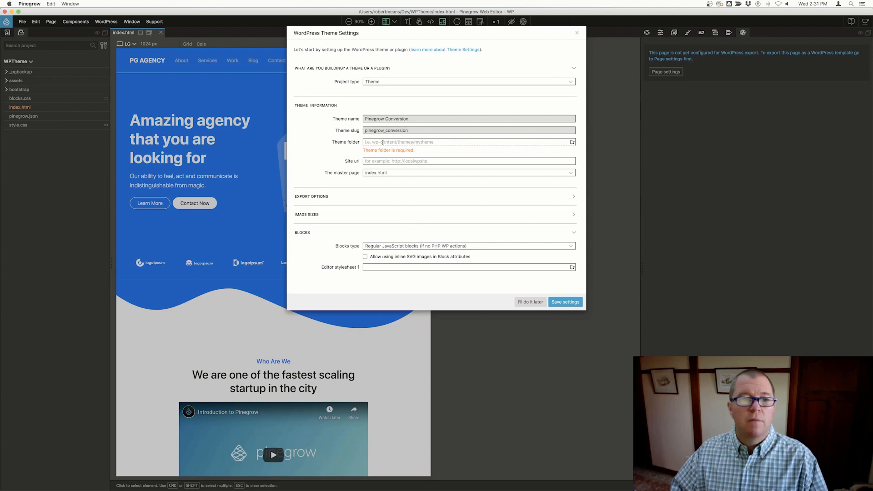
- Set the theme folder to PGConversion under app/public/wp-content/themes in the pinegrow-conversion folder of Local Sites
left_click(572, 143)
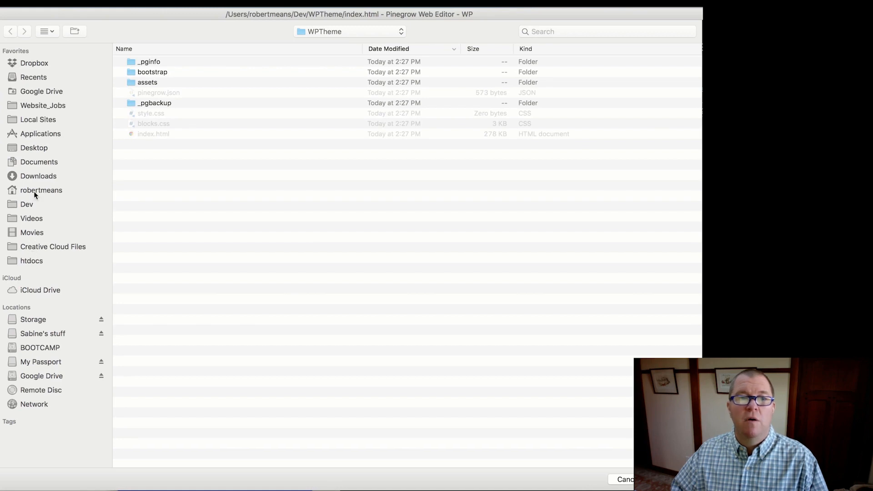
left_click(38, 120)
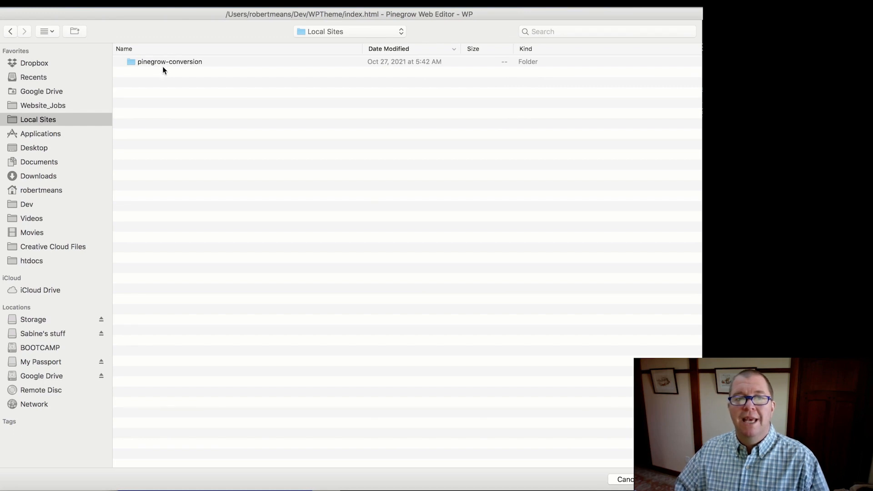
double_click(130, 62)
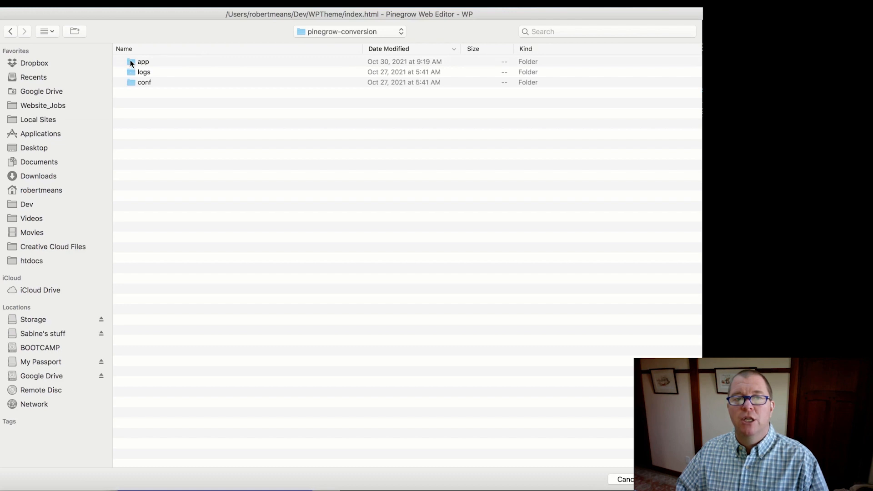
double_click(130, 62)
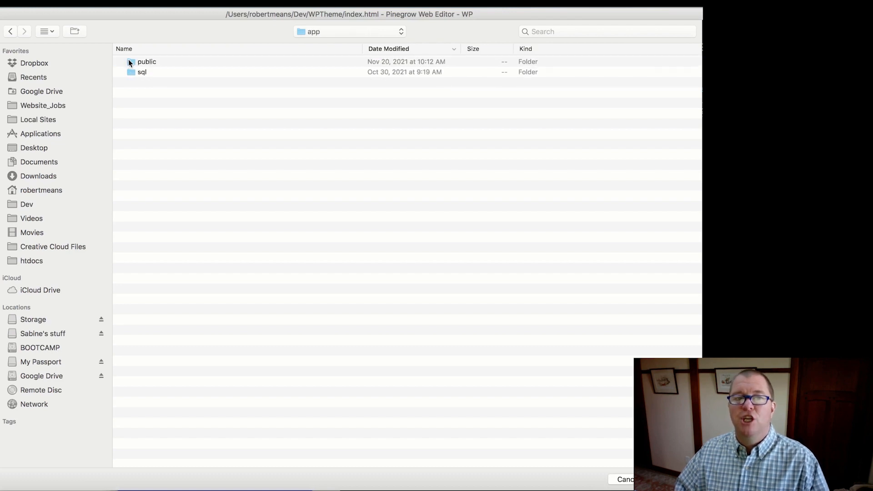
double_click(130, 62)
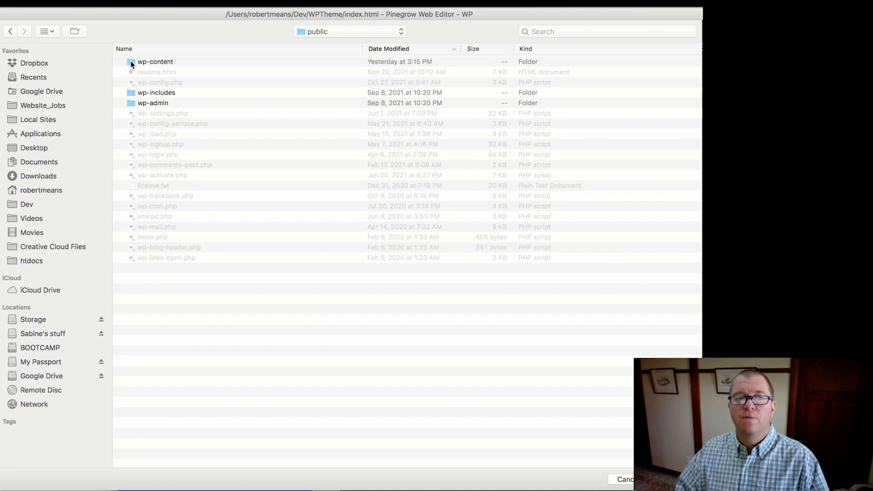
double_click(130, 62)
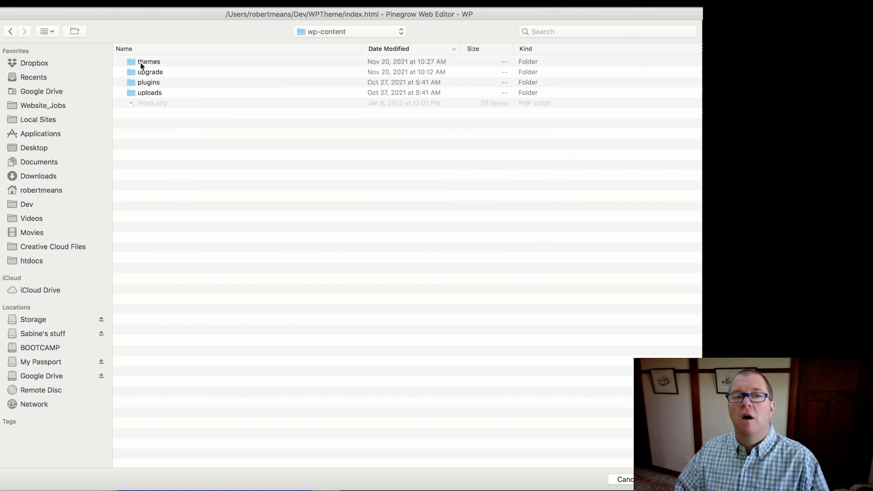
double_click(130, 61)
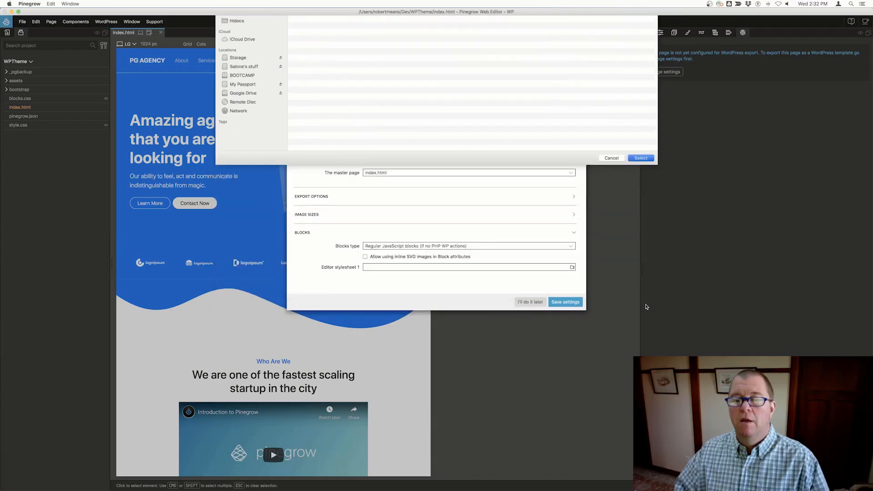
key("Return")
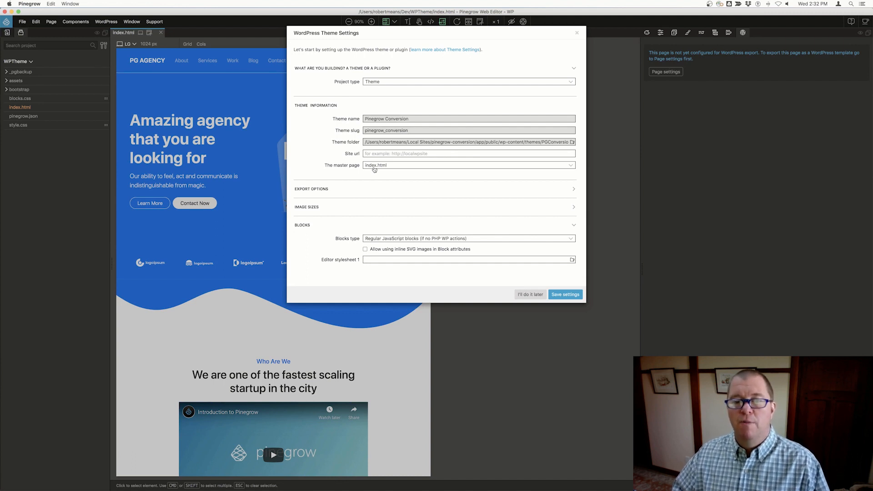
- Expand the theme's export options and image sizes, and review the built-in and custom size settings
left_click(321, 190)
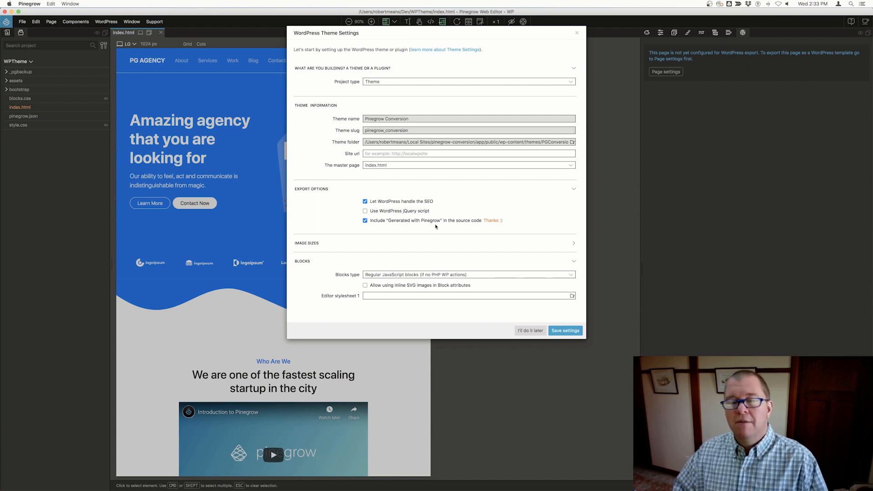
left_click(330, 244)
scroll(330, 243, "down", 3)
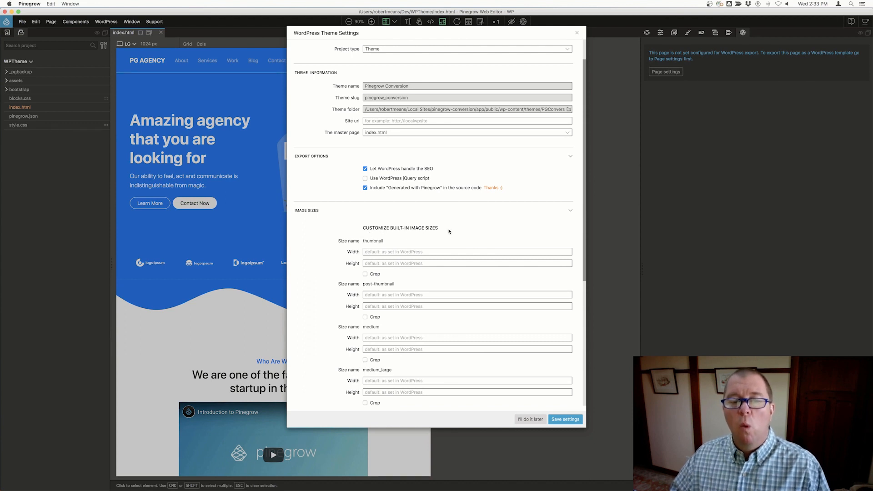
scroll(449, 229, "down", 10)
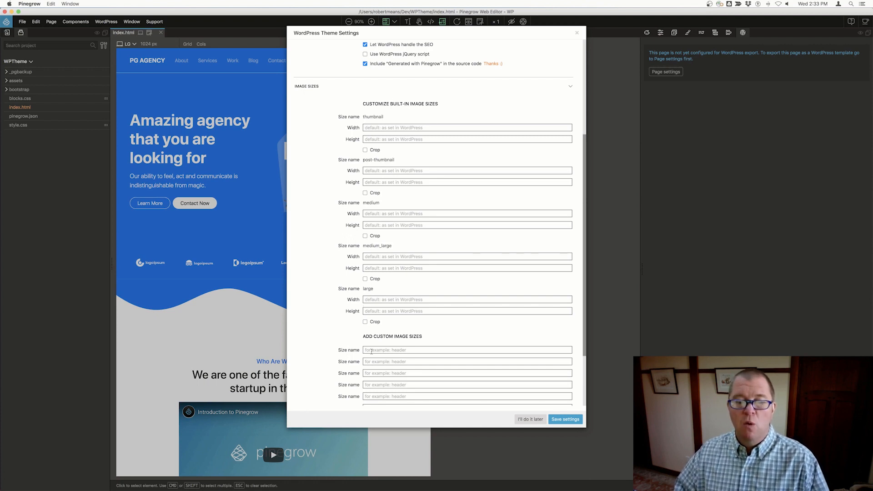
scroll(369, 384, "down", 4)
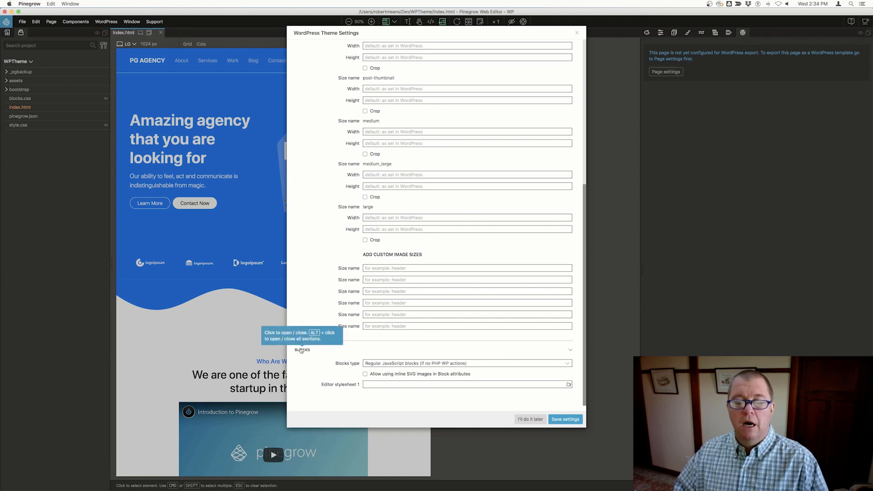
- Check the available block types, keep Regular JavaScript blocks, and save the WordPress theme settings
left_click(392, 364)
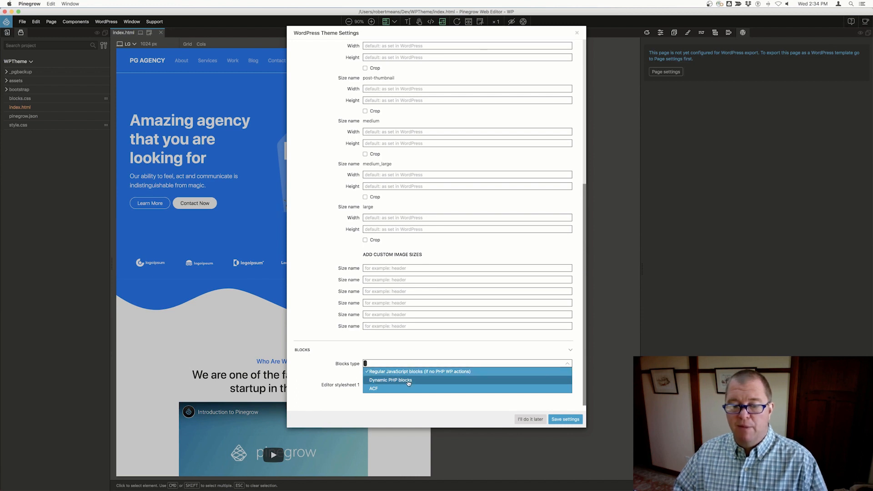
left_click(444, 364)
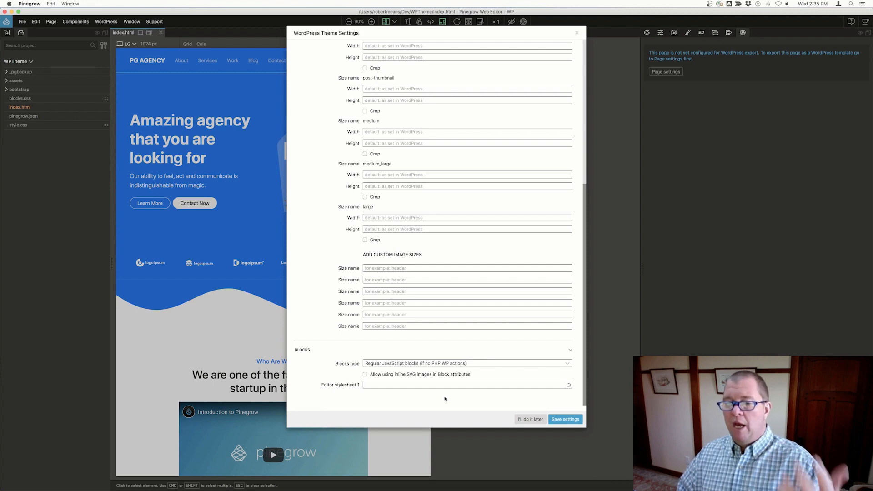
scroll(500, 359, "up", 10)
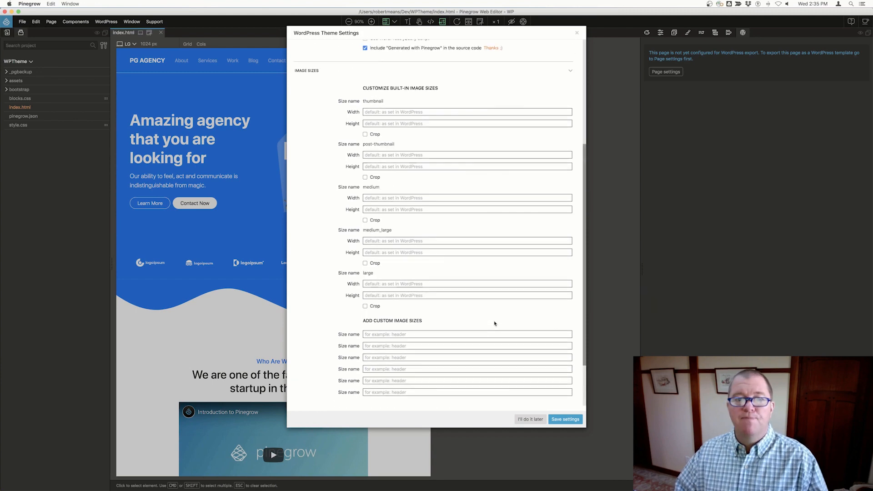
left_click(562, 419)
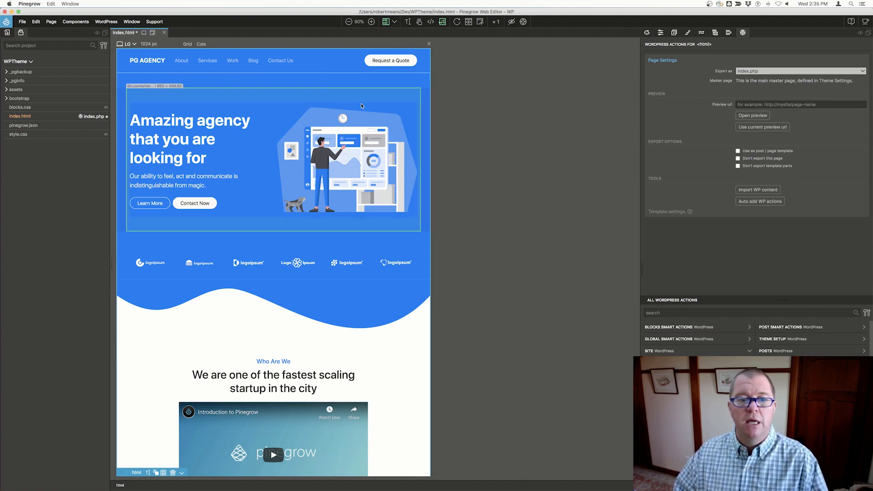
- Examine the page layout from the navigation header through the main sections to the footer
scroll(359, 119, "down", 15)
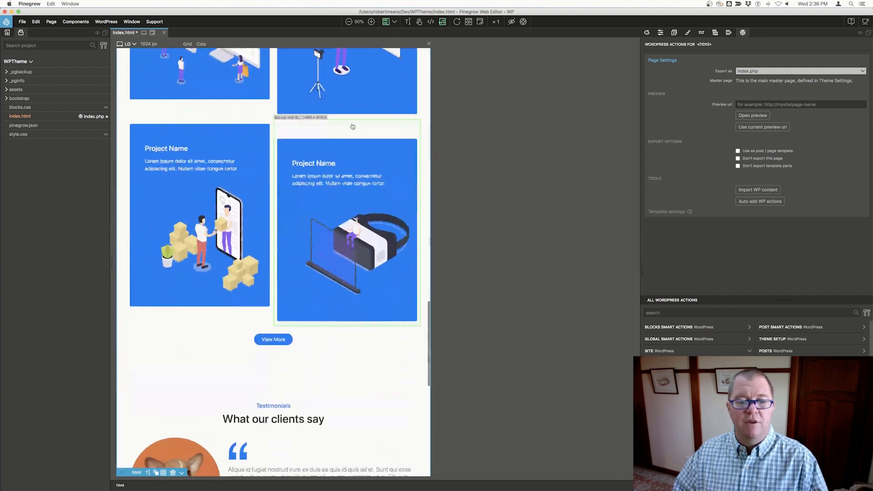
scroll(352, 126, "down", 10)
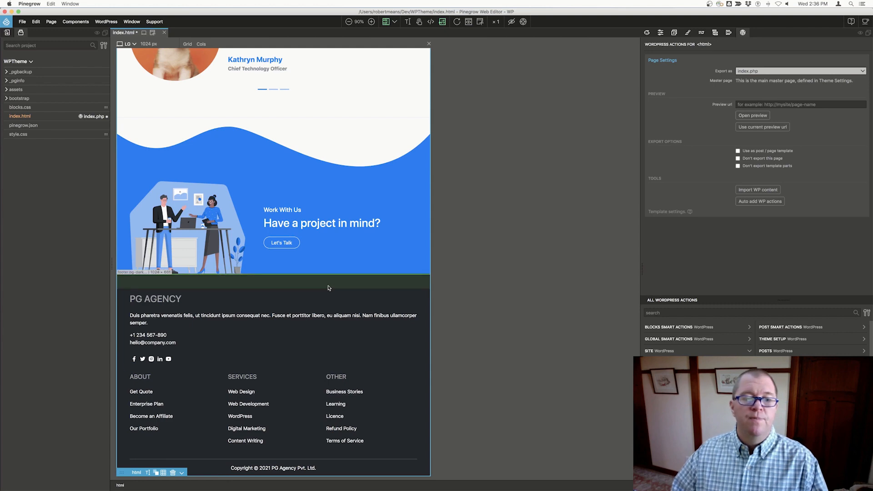
scroll(336, 311, "up", 20)
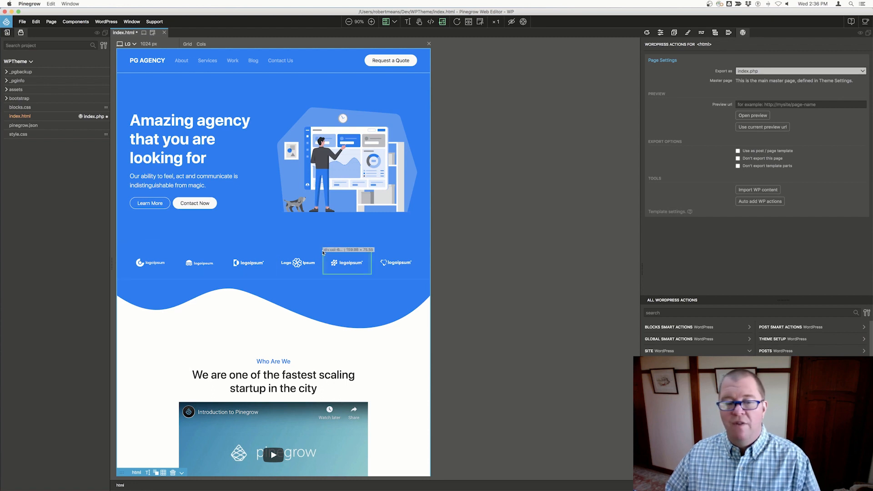
scroll(171, 303, "down", 5)
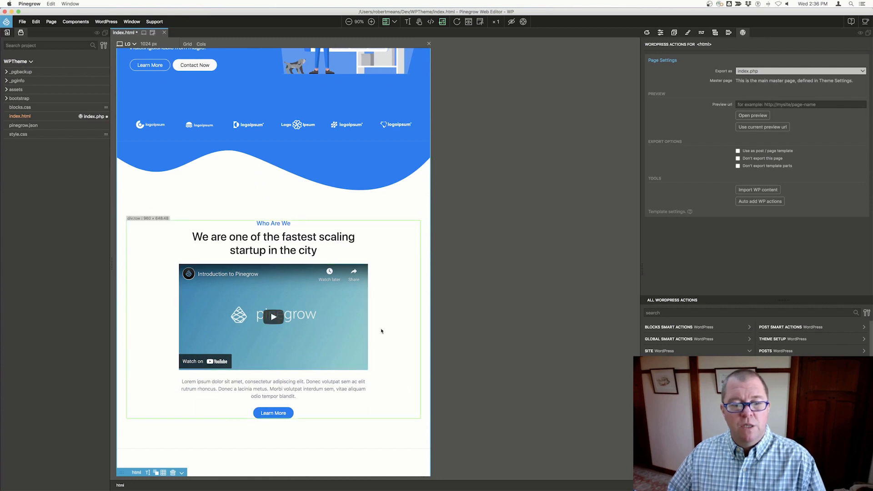
scroll(392, 350, "up", 5)
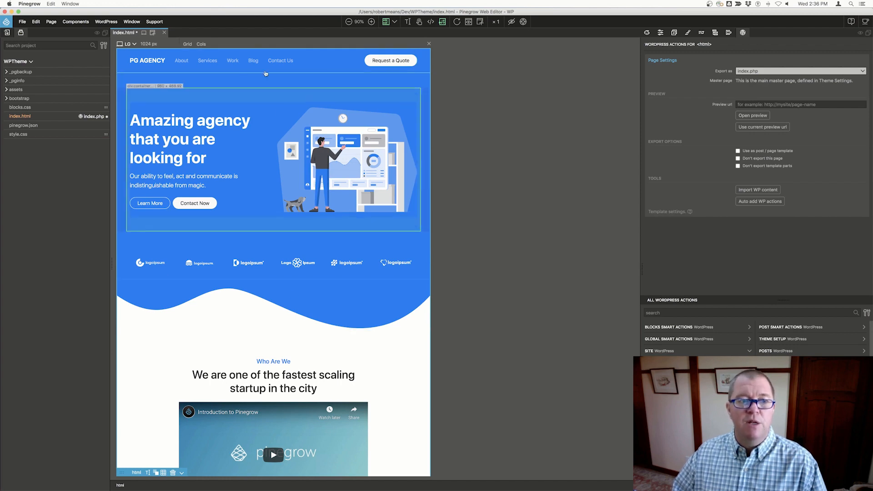
scroll(375, 54, "down", 1)
scroll(375, 53, "down", 15)
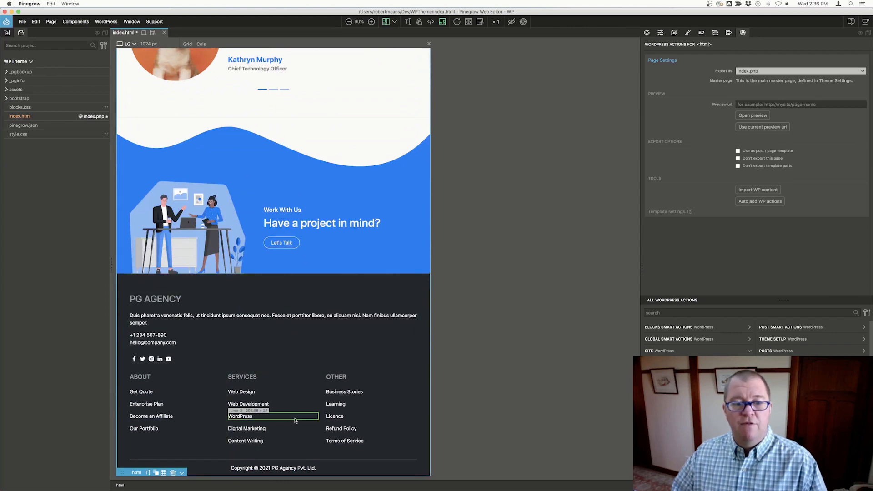
scroll(324, 228, "up", 15)
scroll(325, 228, "up", 10)
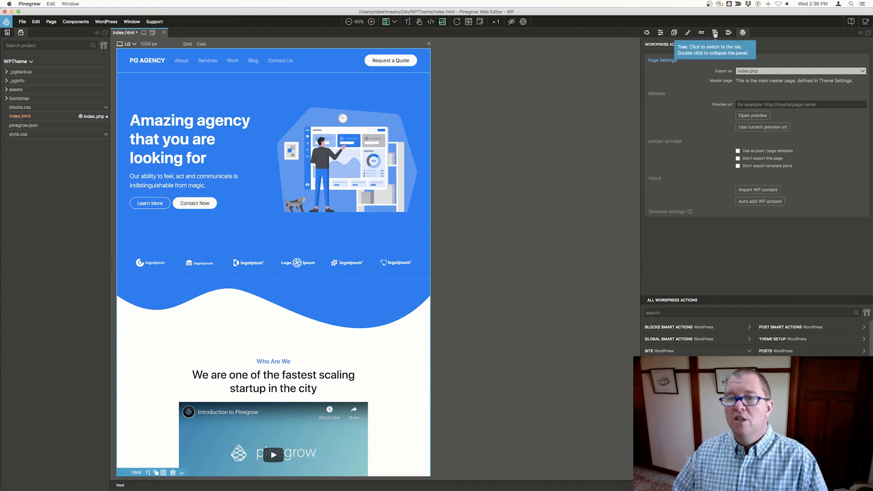
- Show the page's element tree, collapse the header, main and footer elements, and select the footer
left_click(715, 33)
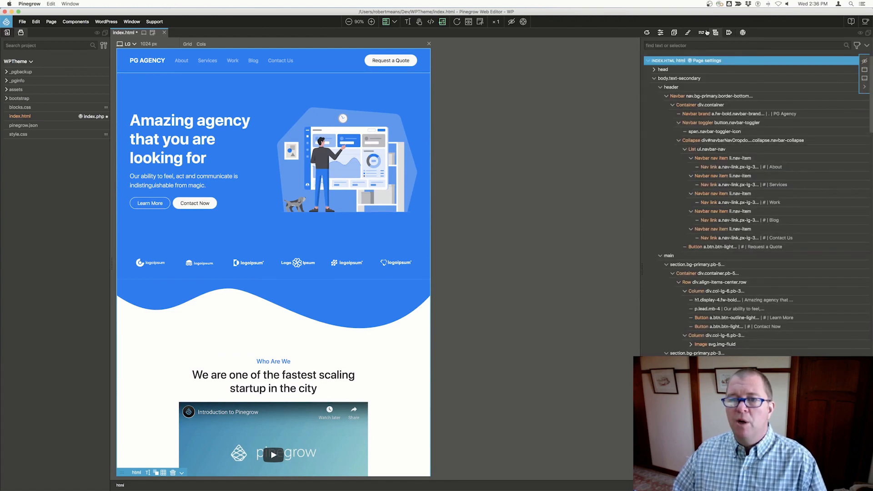
left_click(660, 88)
left_click(661, 88)
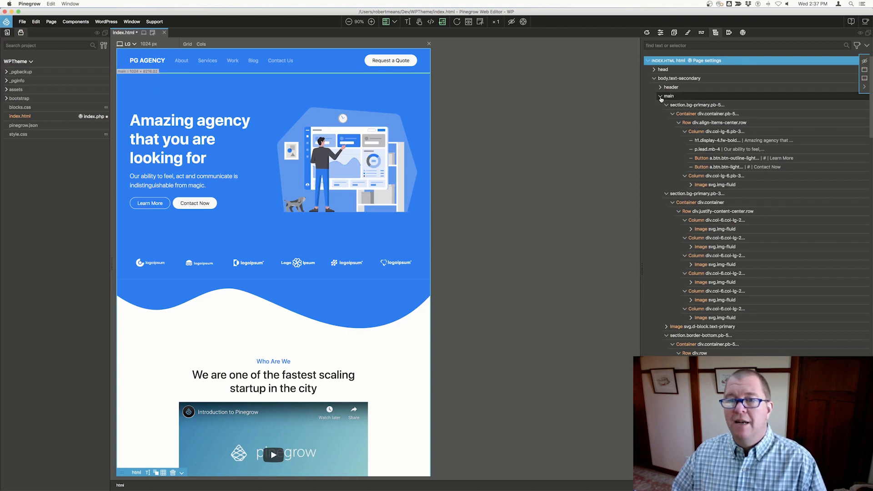
left_click(660, 96)
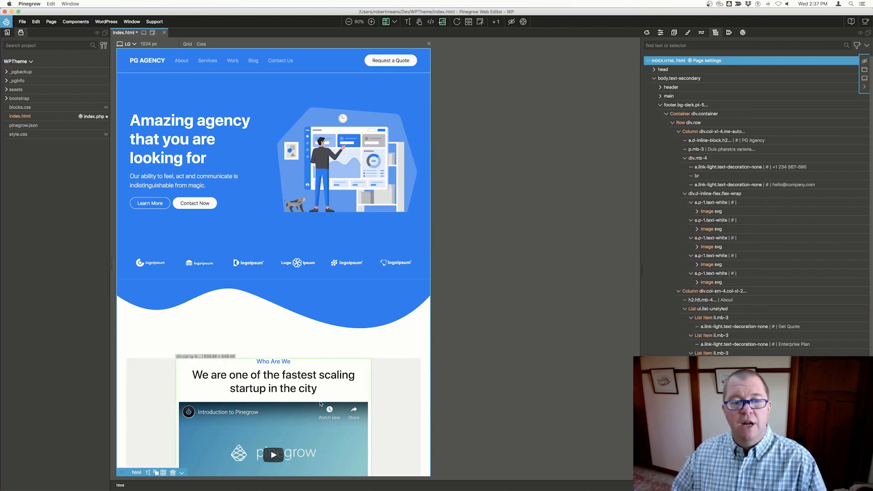
scroll(320, 403, "down", 20)
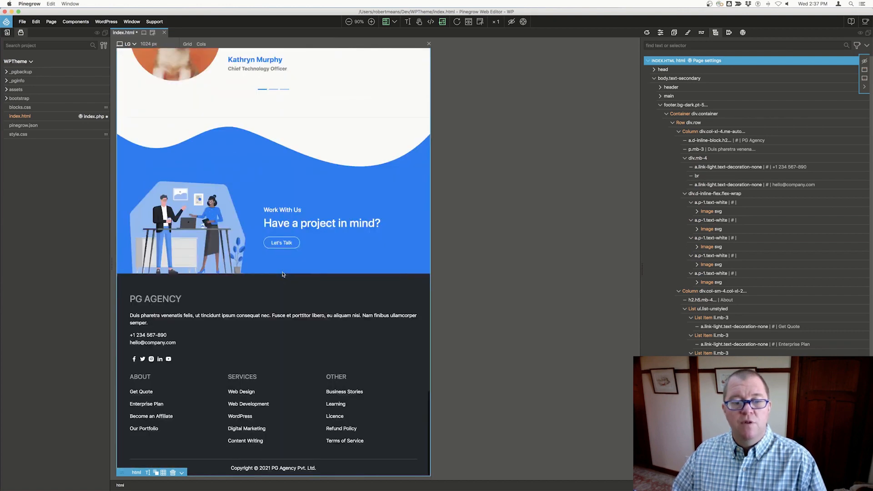
left_click(660, 105)
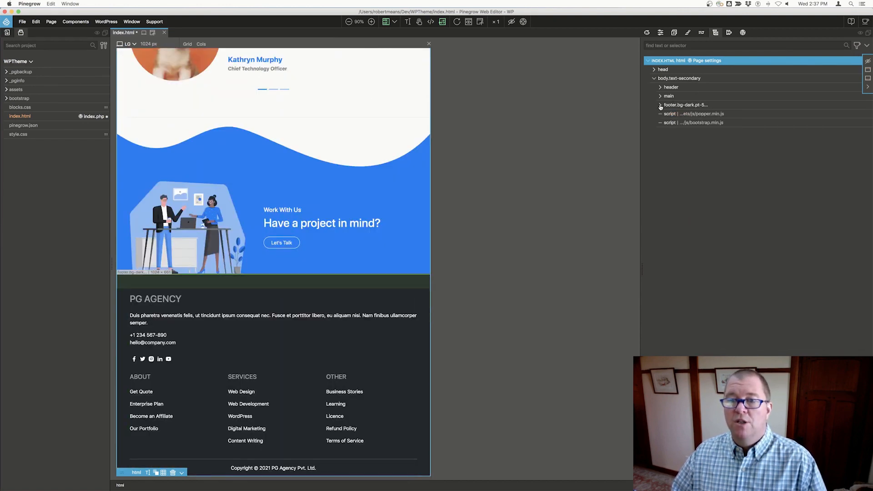
left_click(677, 106)
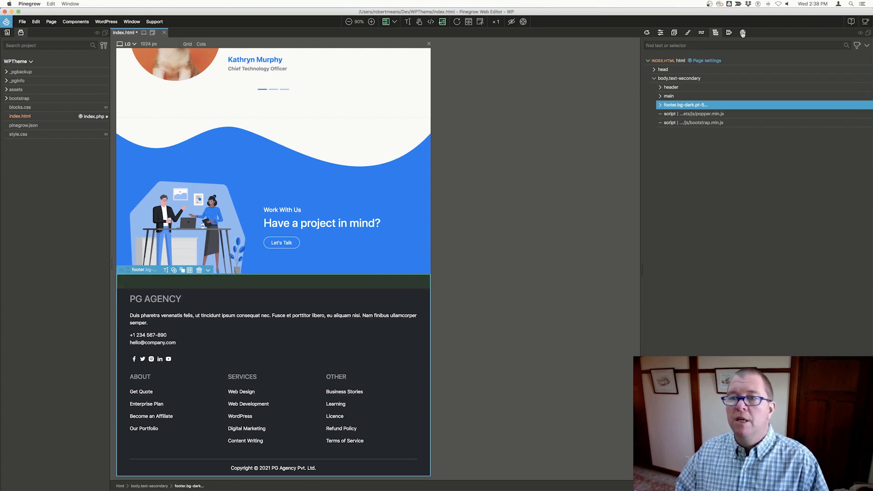
- Switch the workspace to the Large screen (4 columns) layout and show the WordPress actions beside the element tree
left_click(107, 22)
mouse_move(133, 23)
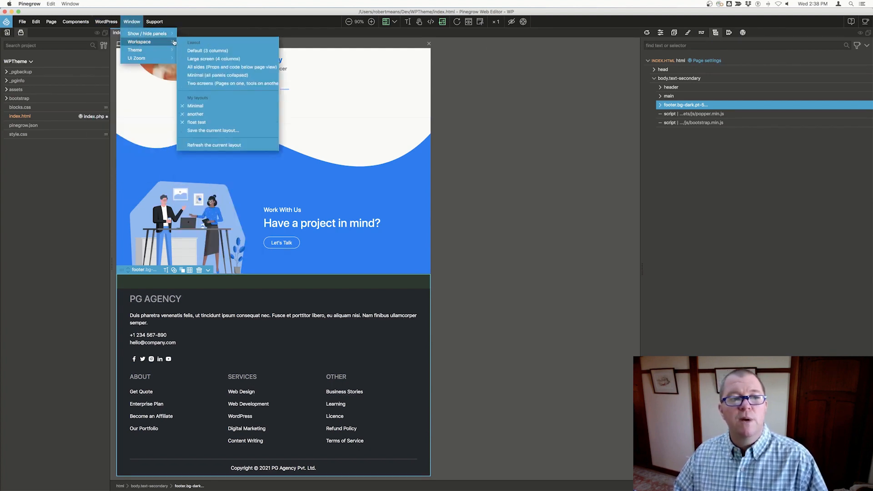
mouse_move(164, 42)
left_click(225, 60)
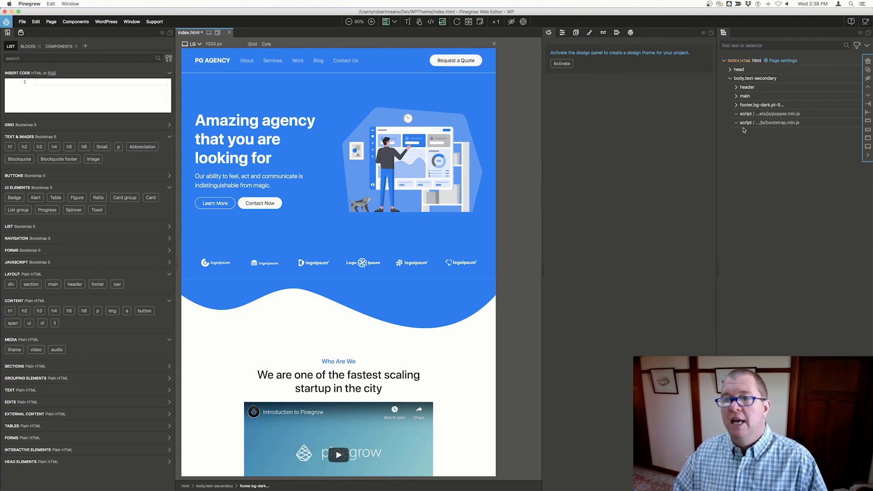
left_click(629, 32)
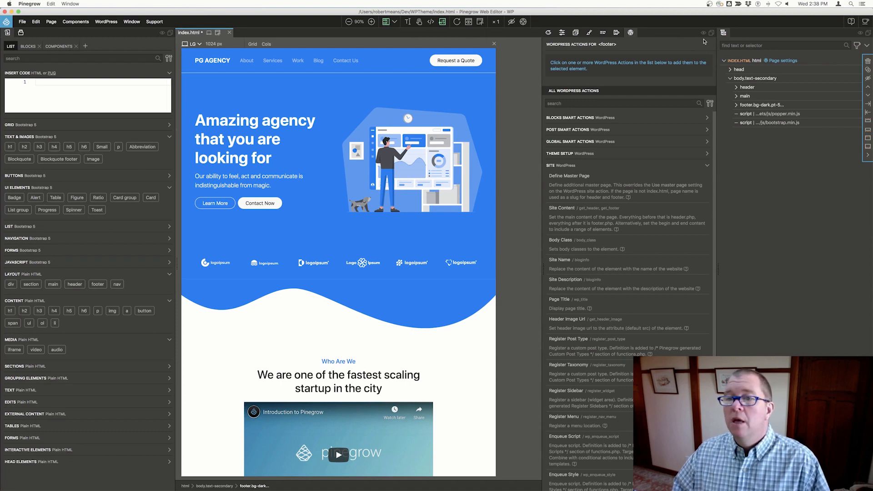
left_click(730, 78)
left_click(730, 78)
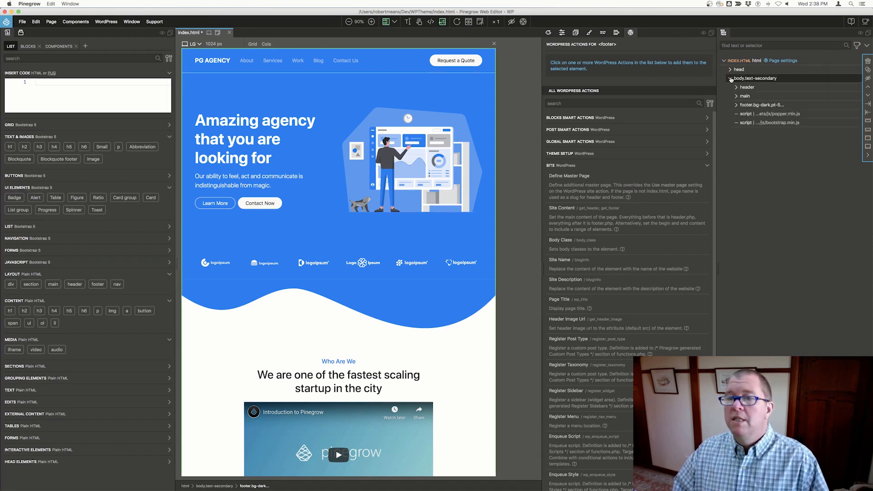
- Add the Site Content WordPress action to the main element
left_click(745, 97)
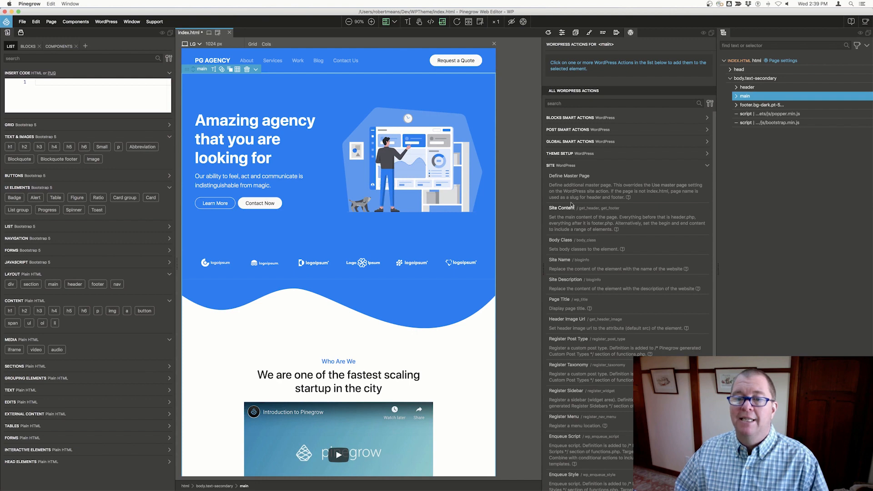
left_click(564, 167)
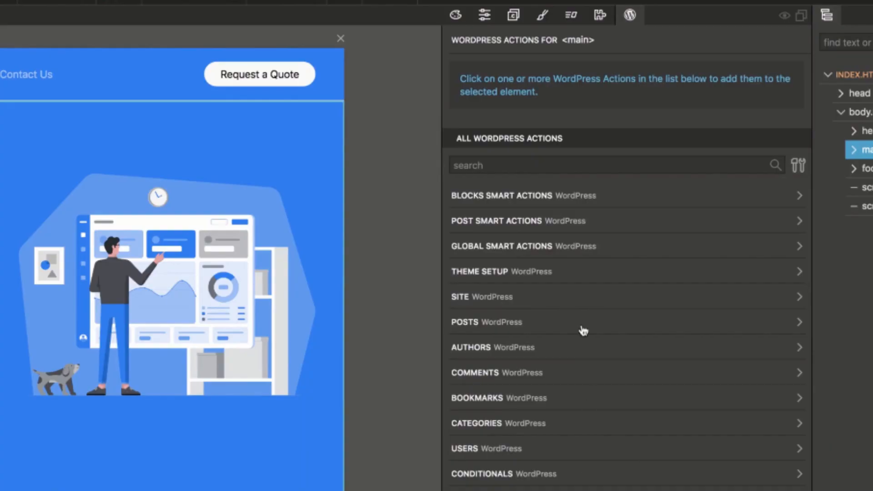
left_click(462, 298)
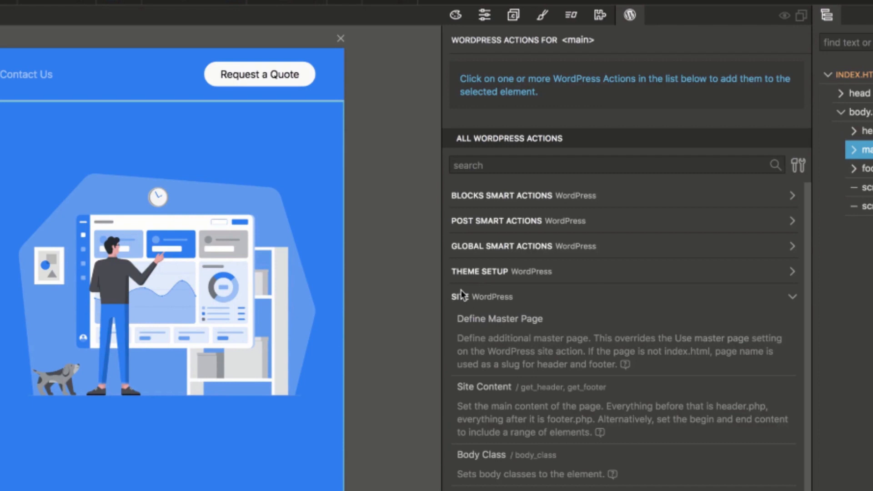
left_click(492, 387)
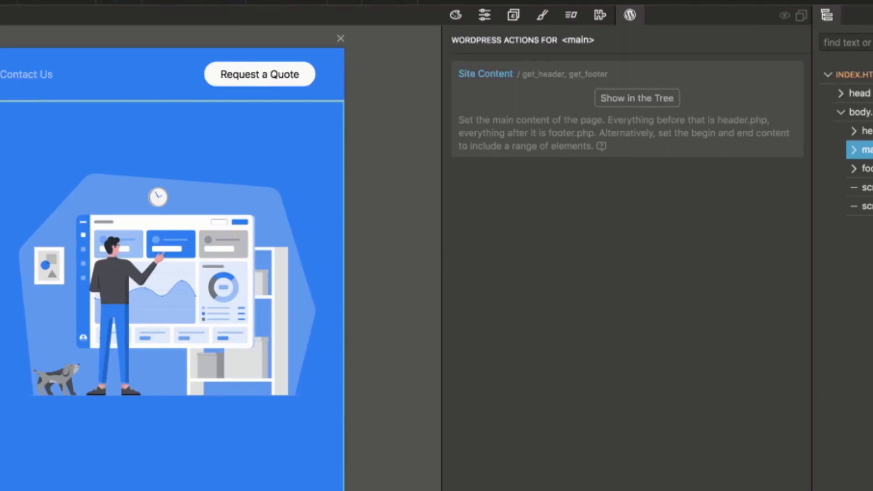
mouse_move(626, 152)
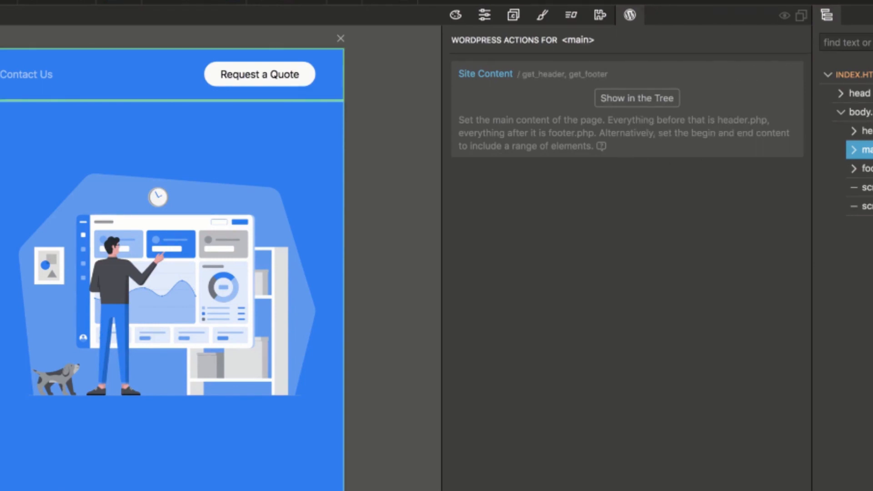
mouse_move(536, 133)
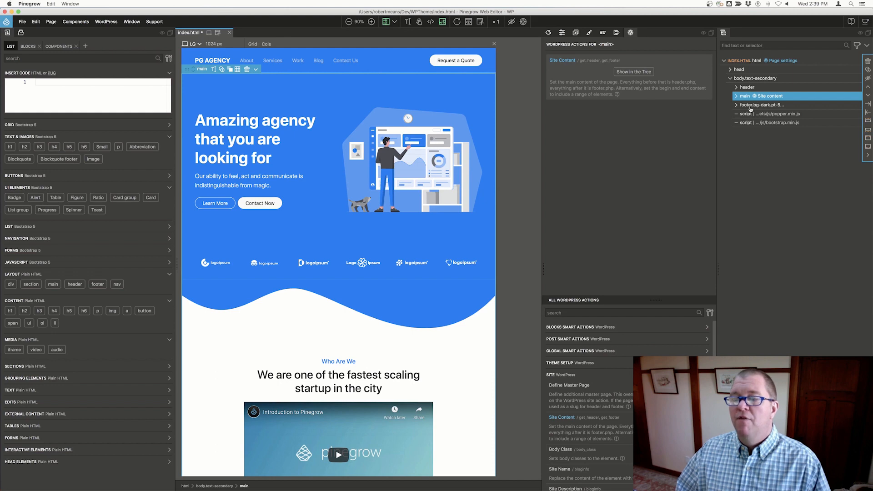
scroll(374, 166, "down", 15)
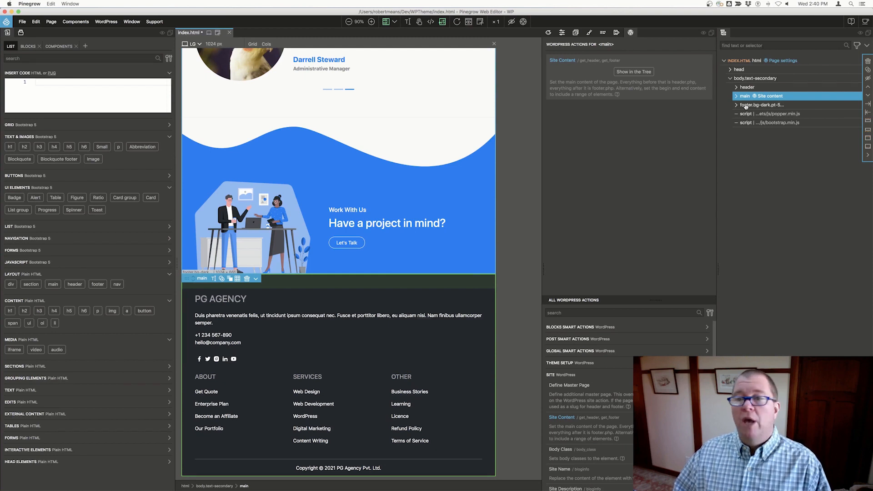
- Save index.html and dismiss the notice about exporting the whole theme
left_click(20, 22)
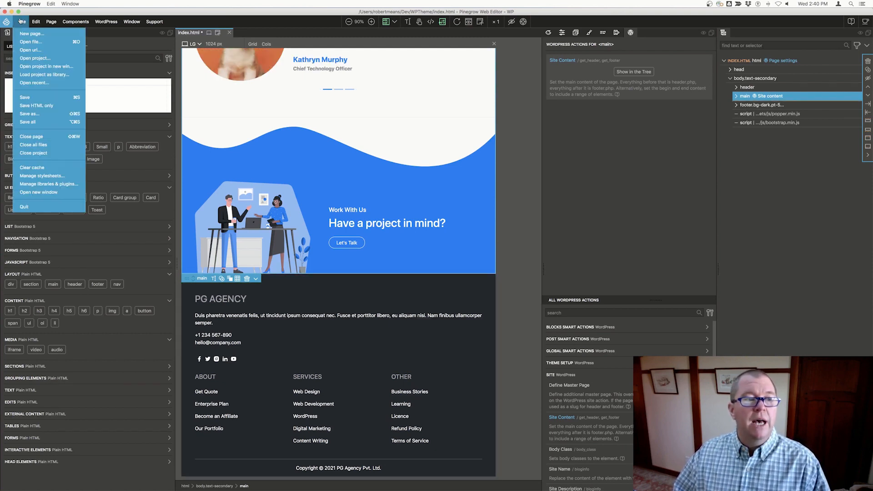
left_click(40, 100)
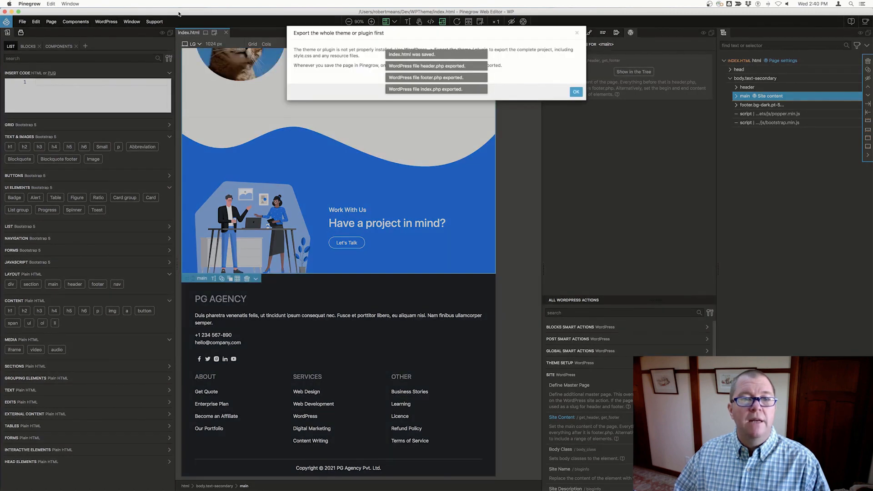
left_click(576, 91)
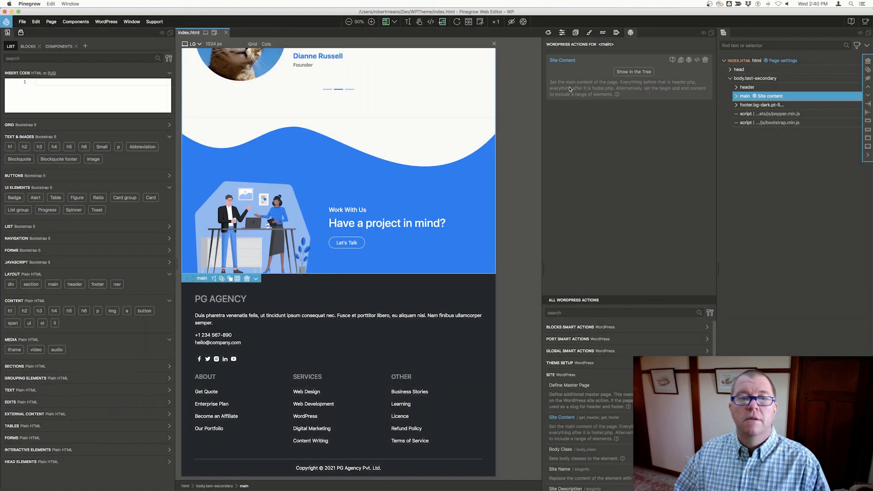
- Export the complete WordPress theme and bring up the project's file list
left_click(93, 19)
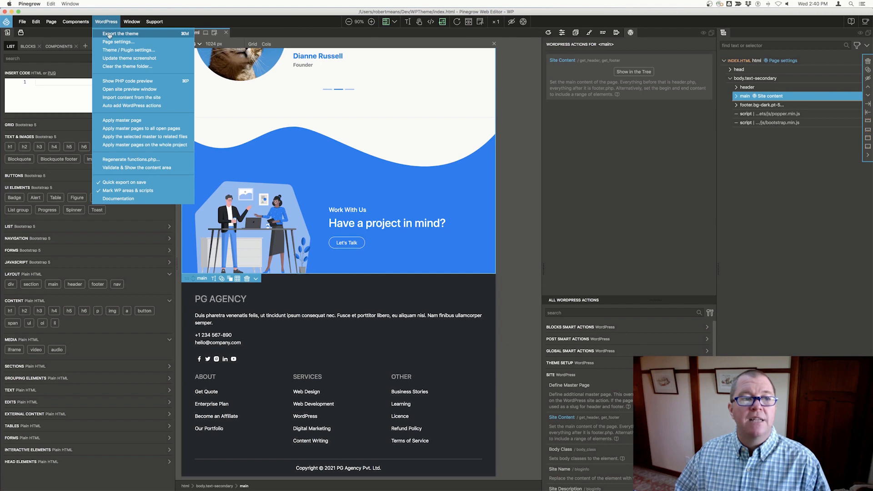
left_click(109, 35)
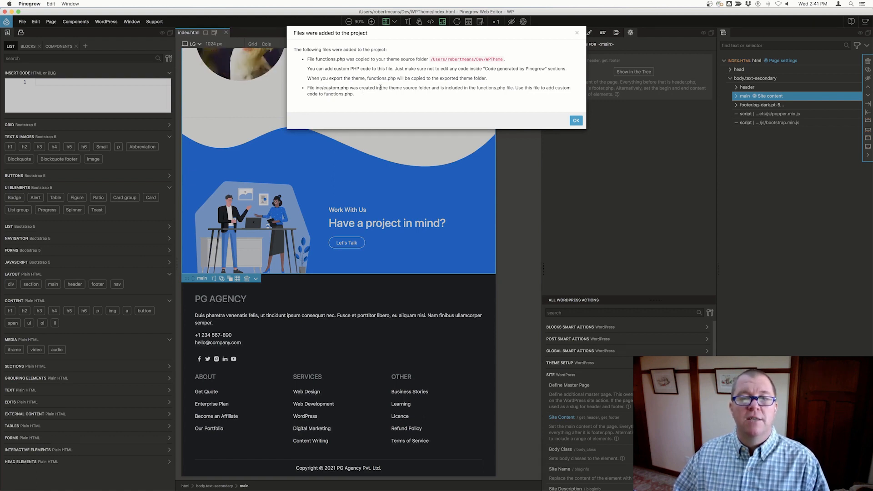
left_click(576, 121)
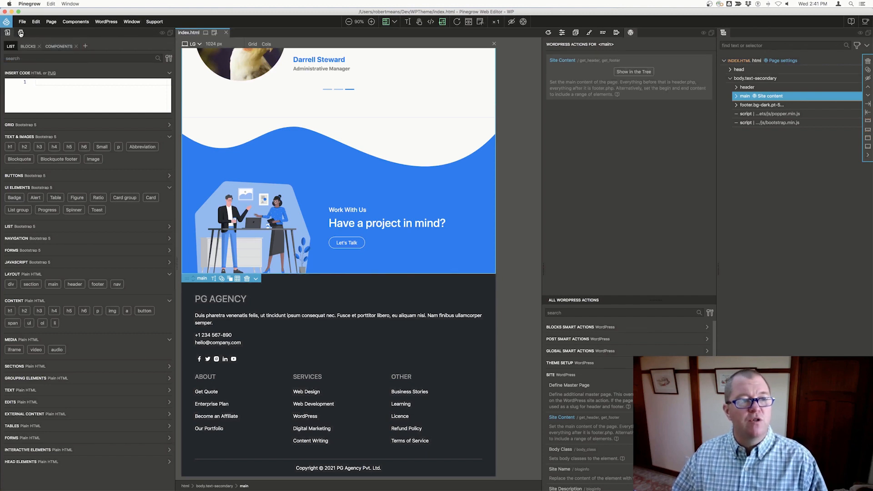
left_click(20, 33)
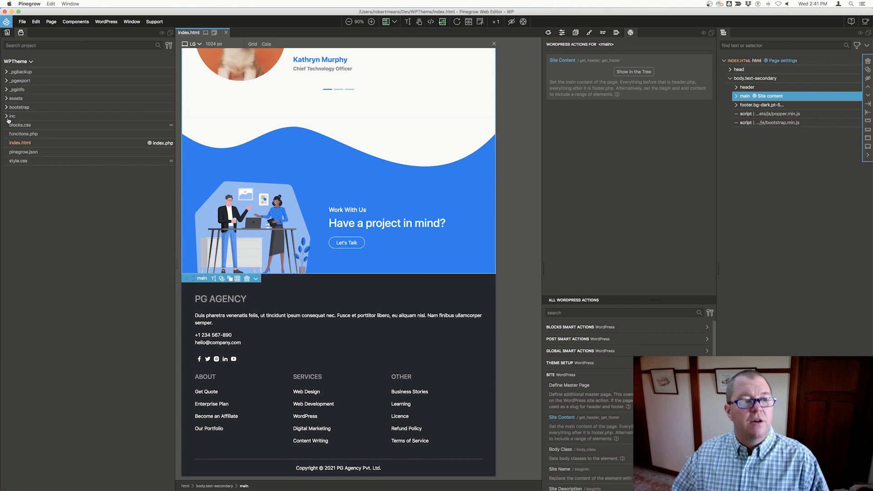
- Open functions.php in the code editor and read through it down to the included resource files
left_click(28, 135)
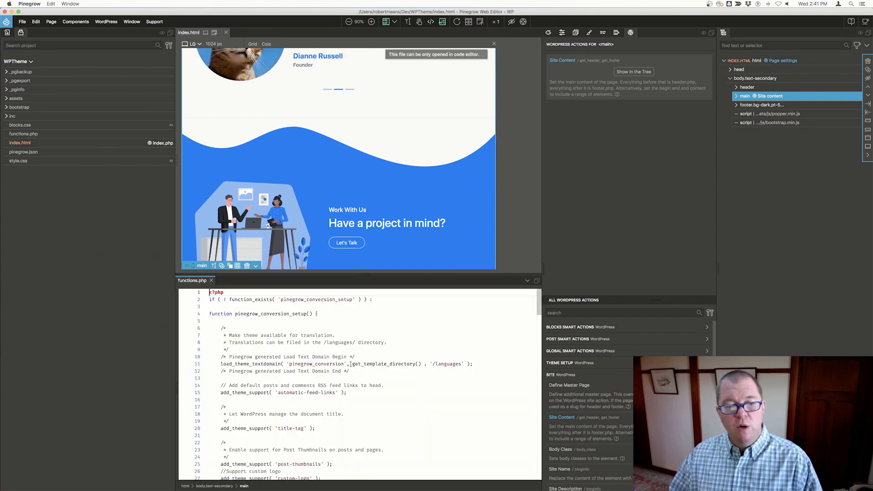
scroll(339, 333, "down", 10)
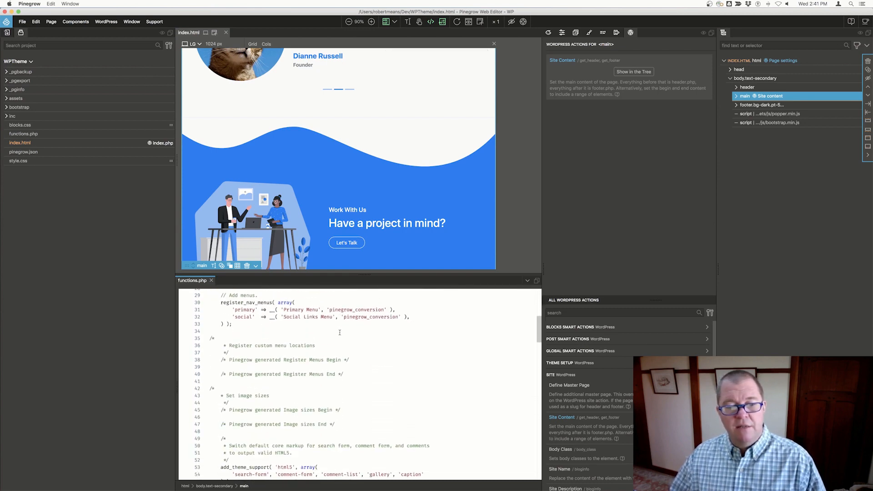
scroll(339, 333, "down", 15)
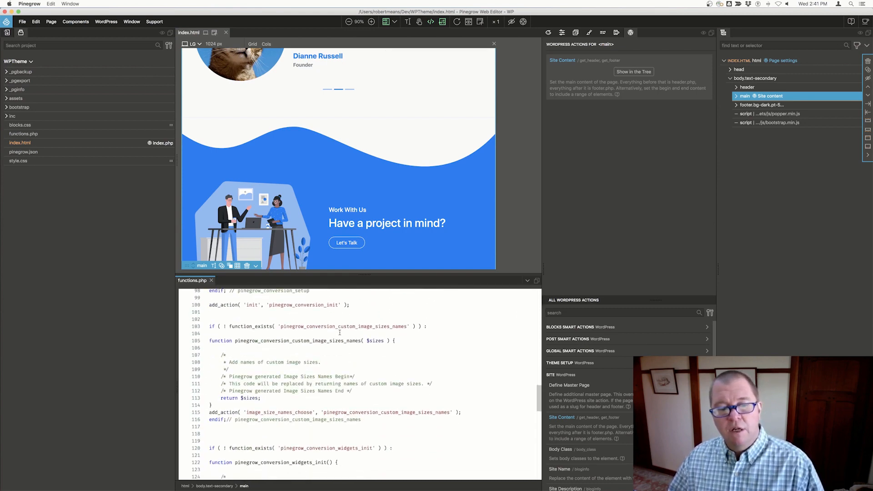
scroll(339, 333, "down", 8)
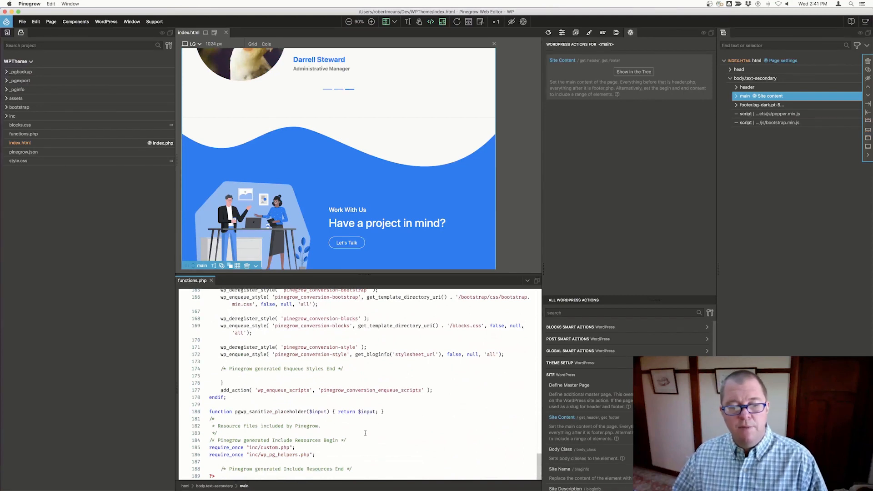
- View custom.php in the inc folder, then close it along with the index.html and functions.php code editors
left_click(7, 117)
left_click(26, 126)
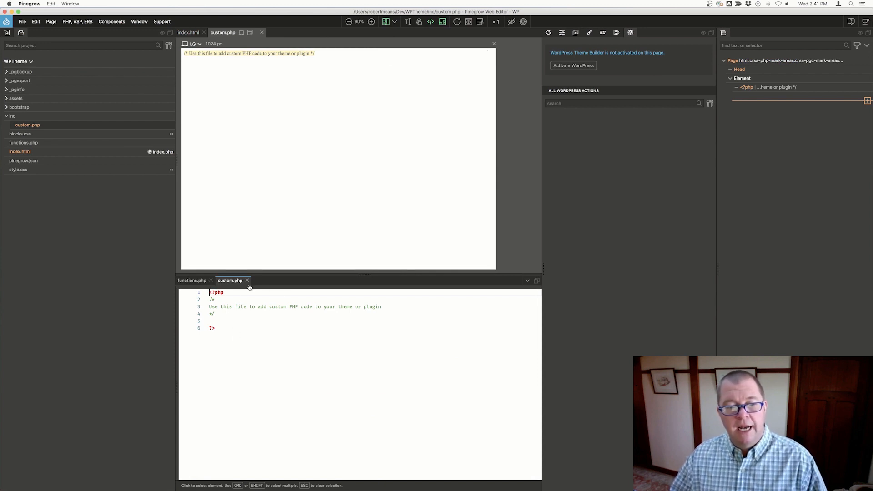
left_click(262, 32)
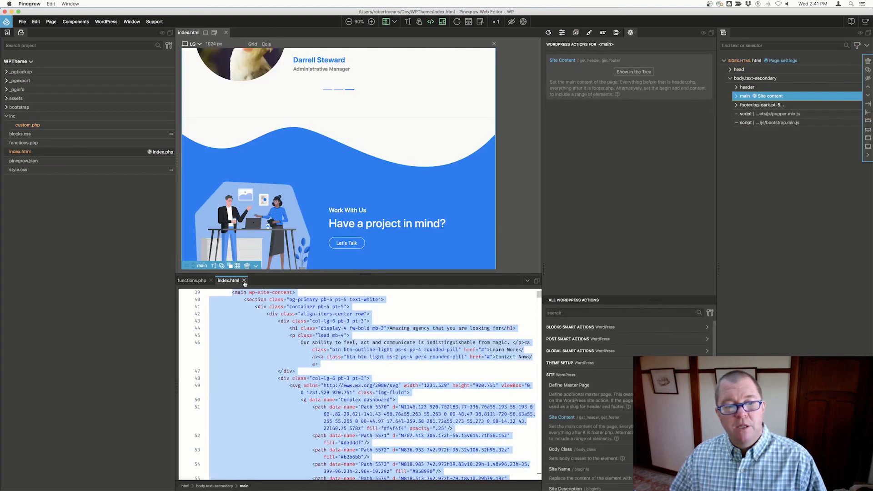
left_click(245, 281)
left_click(210, 280)
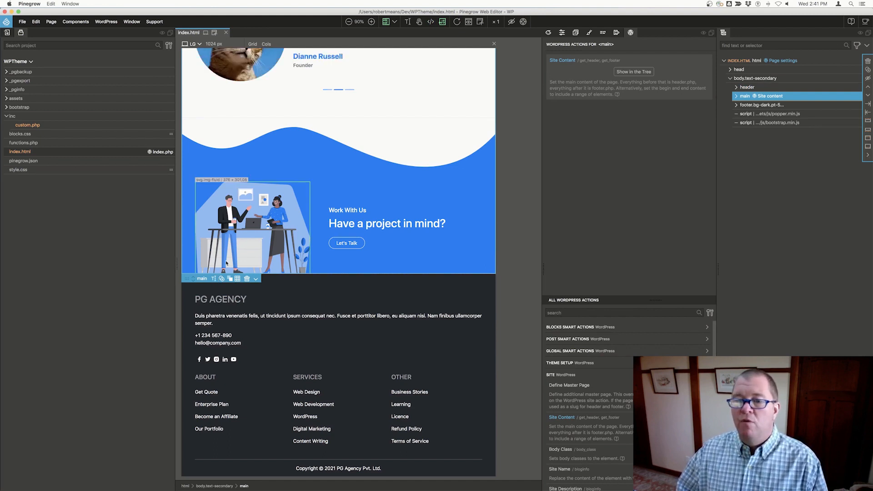
- Switch to the Chrome desktop and bring up the WordPress Manage Themes page
mouse_move(176, 485)
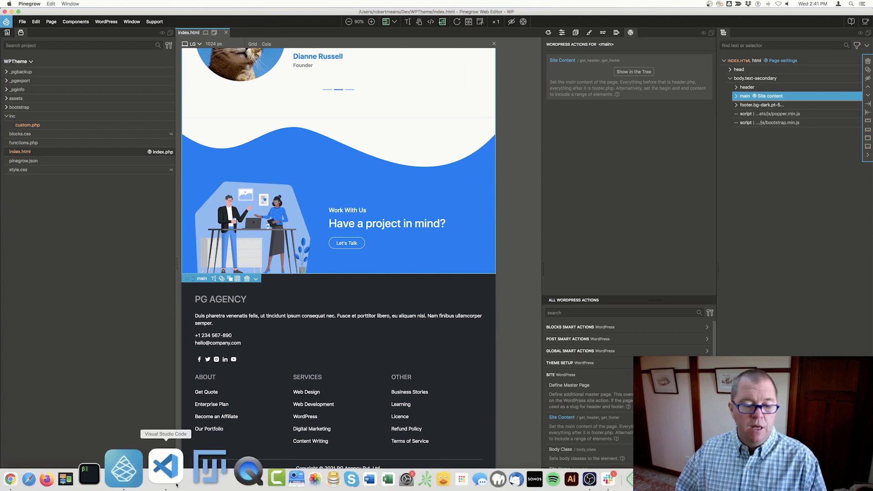
key("ctrl+Up")
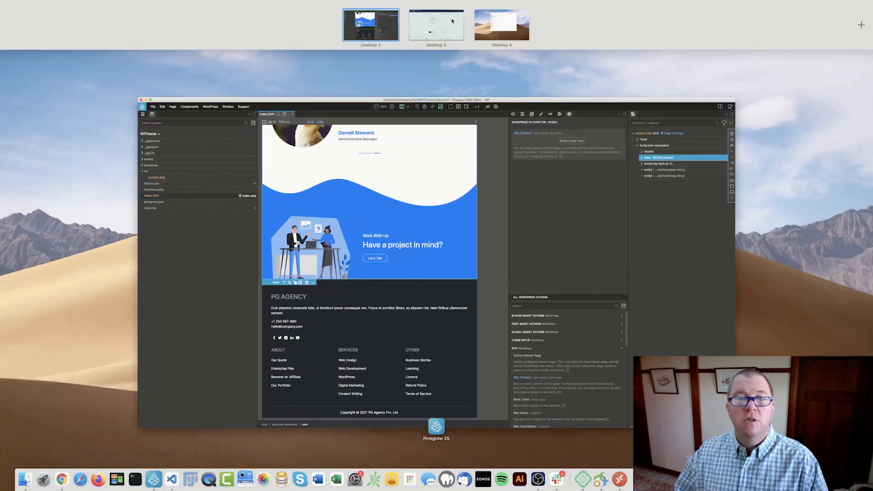
left_click(447, 20)
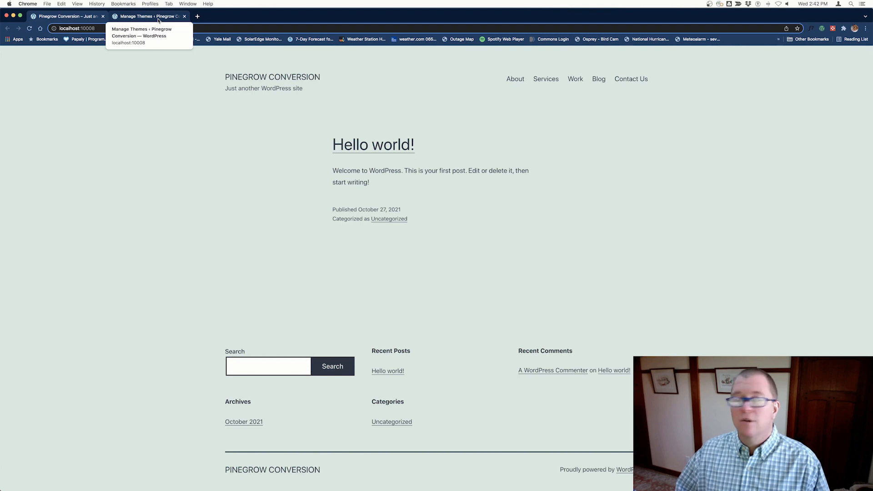
left_click(143, 20)
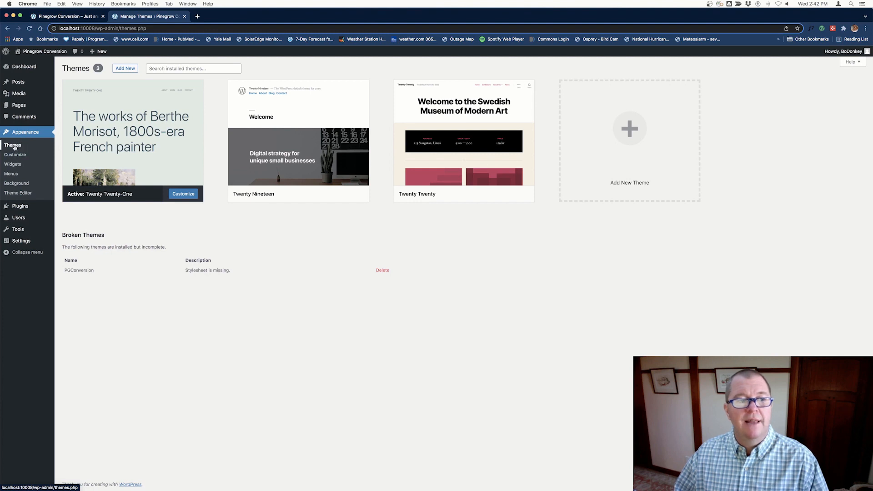
mouse_move(132, 135)
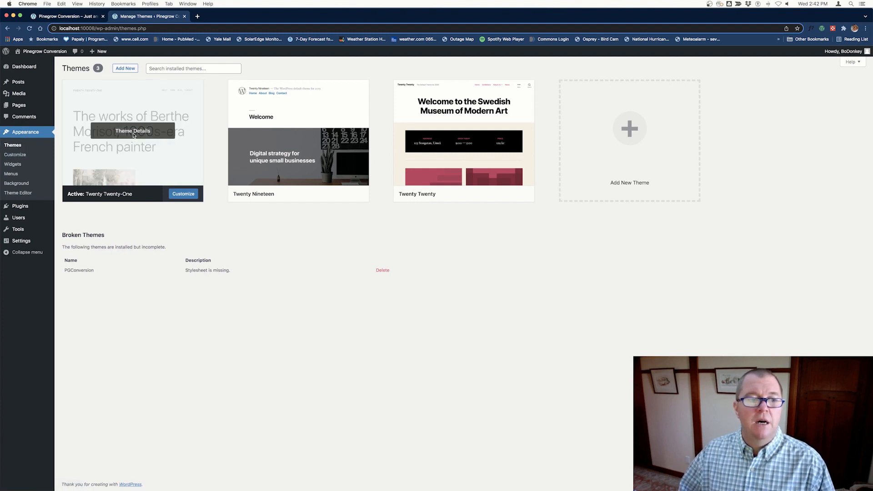
- Reload the list of installed WordPress themes and activate the Pinegrow Conversion theme
left_click(645, 131)
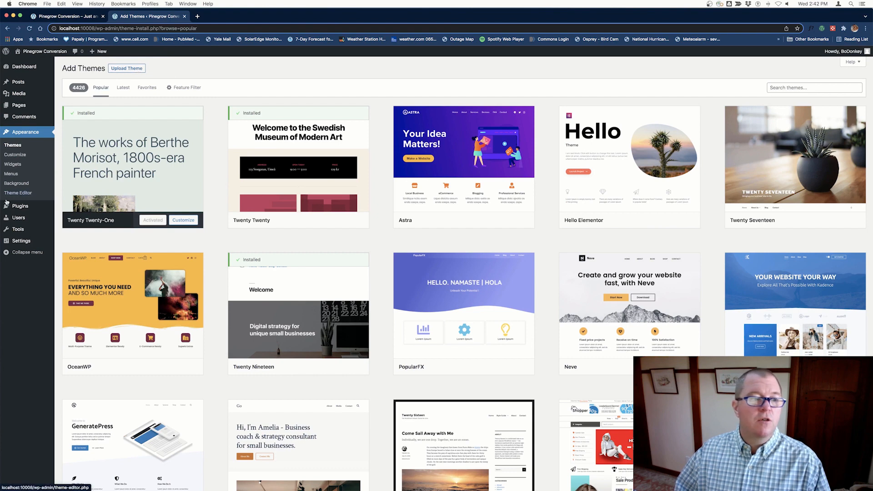
left_click(16, 148)
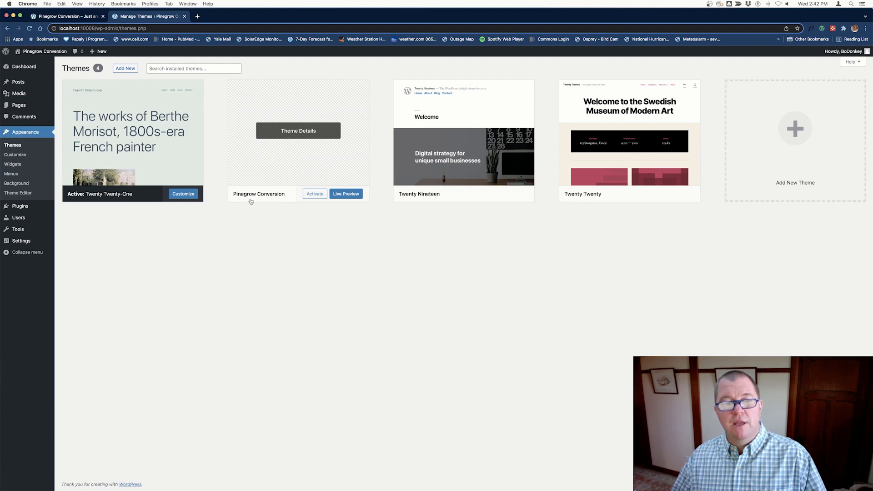
left_click(315, 194)
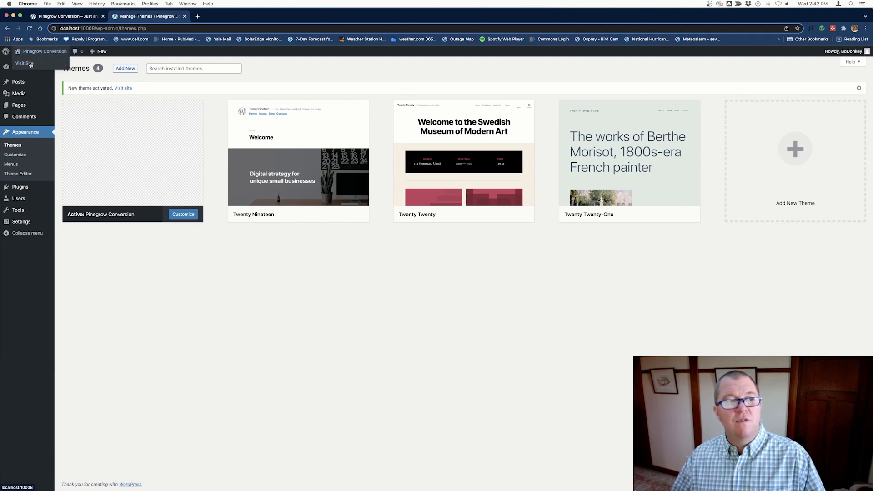
- Visit the live site and review the whole home page from the hero section to the footer
left_click(30, 64)
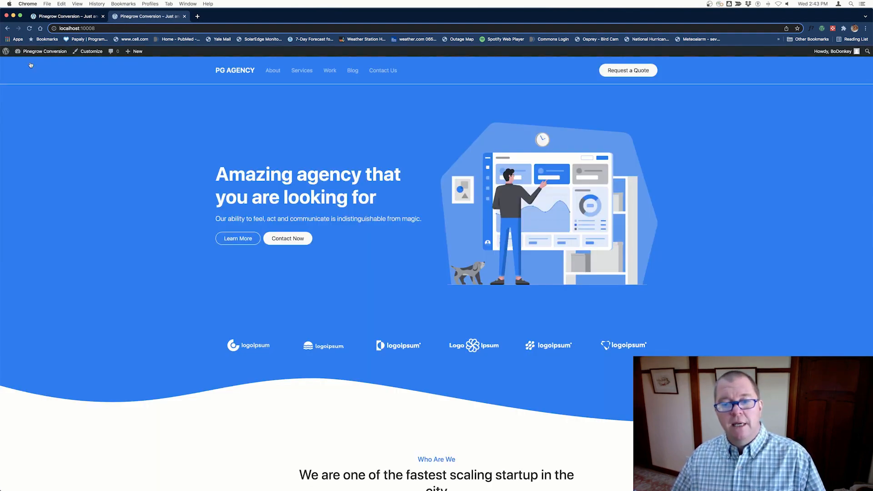
scroll(276, 246, "down", 20)
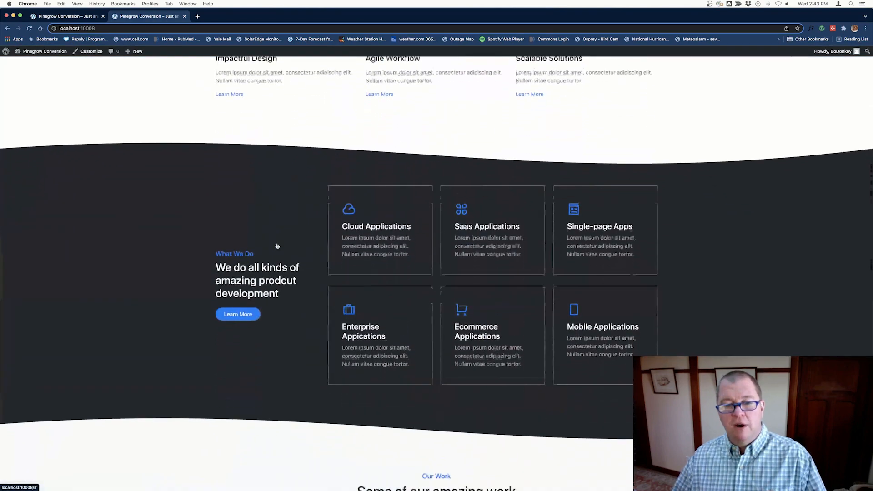
scroll(277, 245, "down", 15)
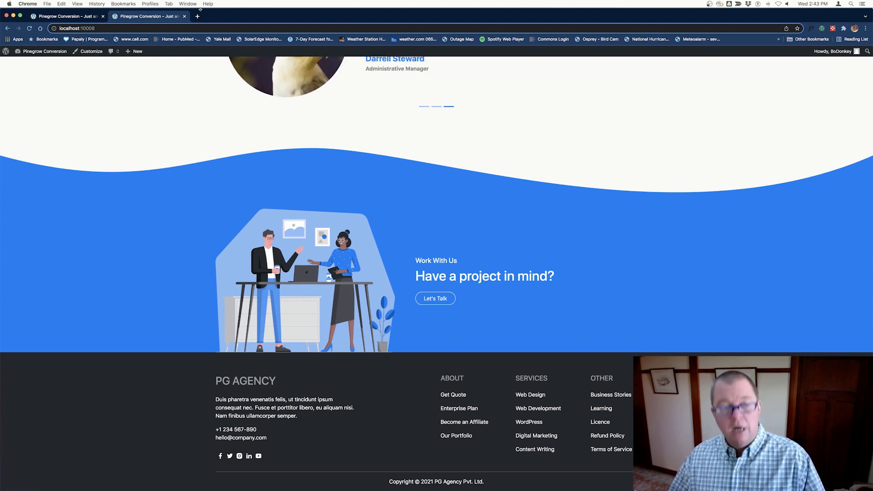
- Switch to the Finder desktop and enlarge the Local Sites window
key("ctrl+Up")
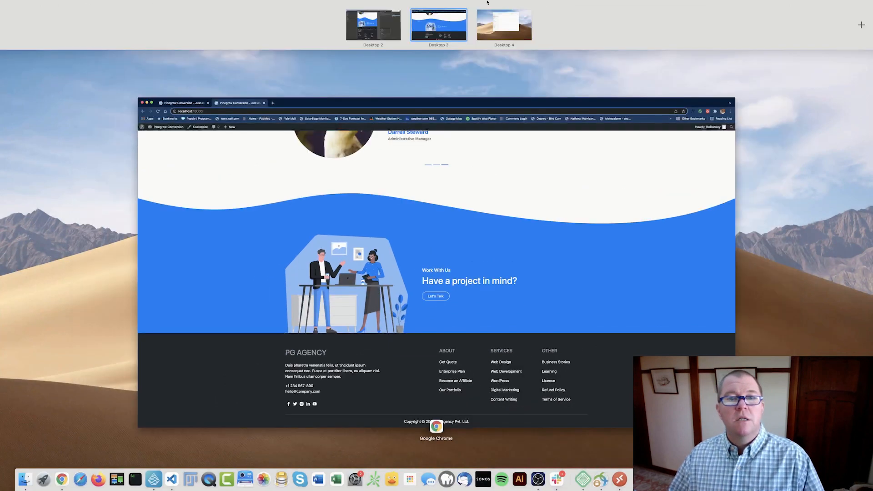
left_click(504, 25)
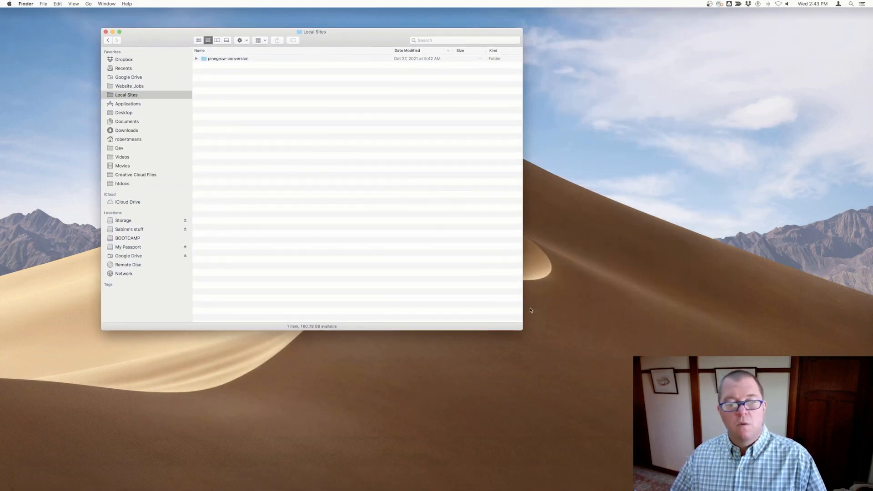
left_click_drag(517, 328, 728, 417)
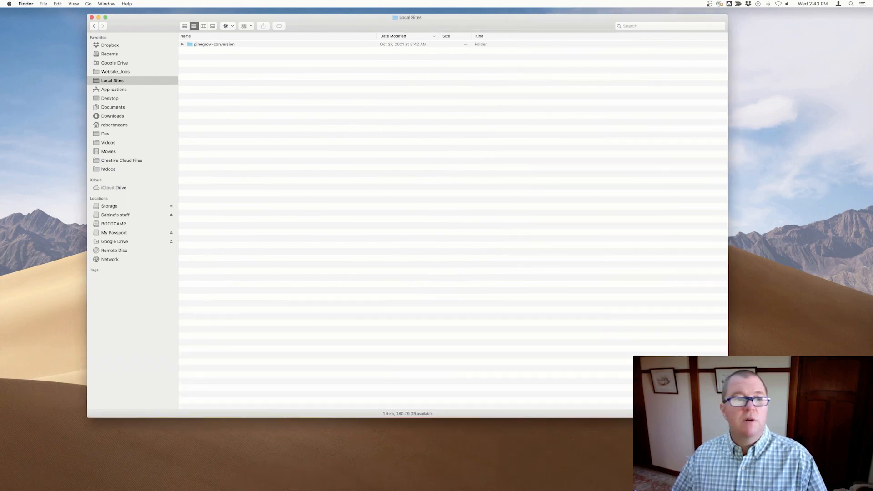
- Browse through pinegrow-conversion/app/public/wp-content/themes and open the PGConversion folder
left_click(183, 44)
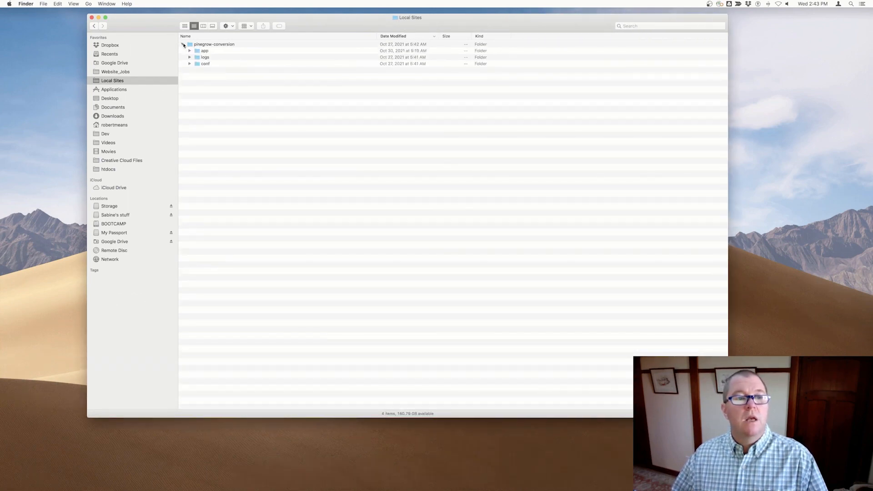
left_click(190, 52)
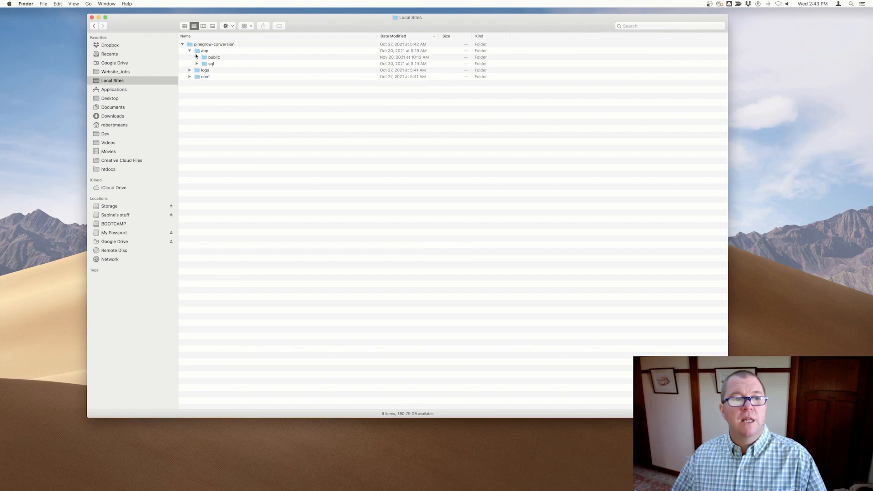
left_click(197, 57)
left_click(204, 63)
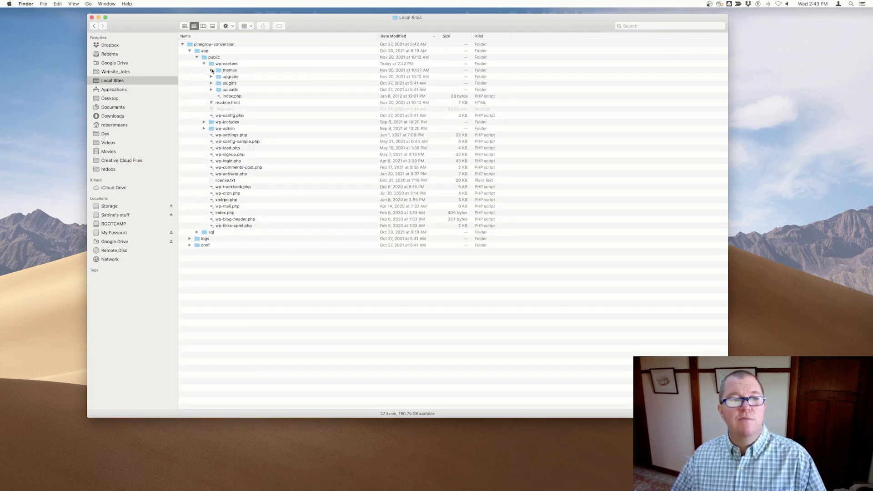
left_click(211, 70)
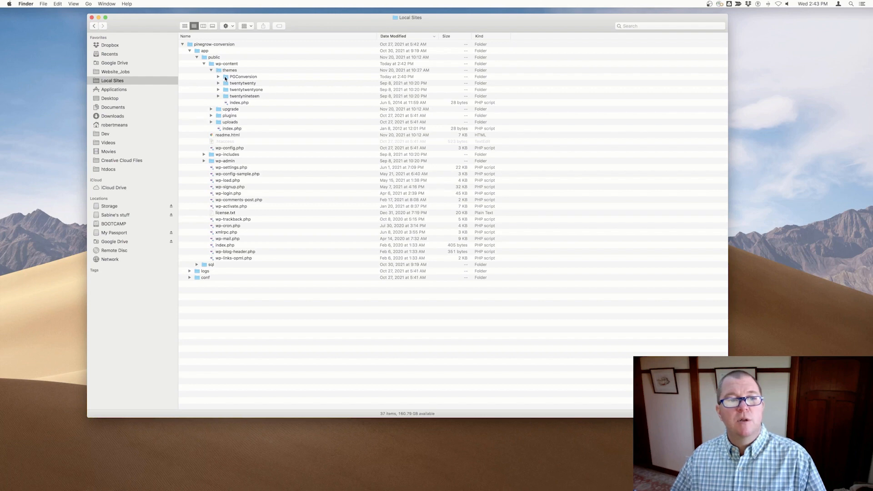
double_click(225, 78)
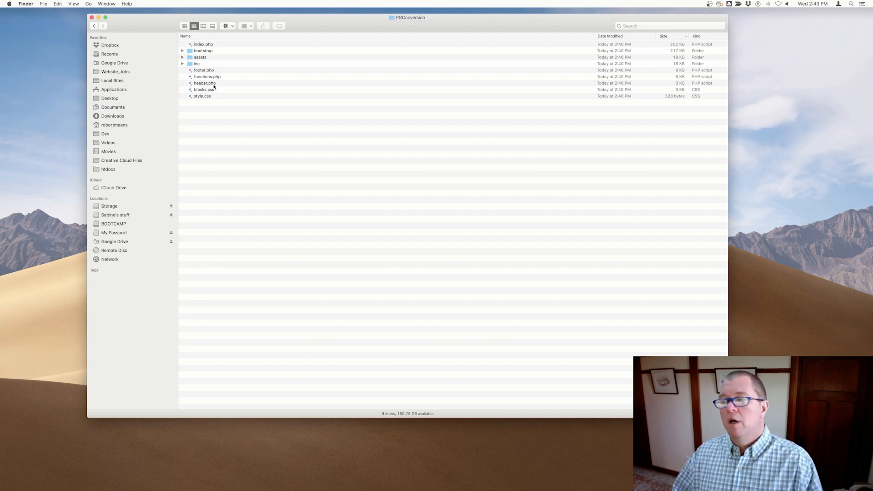
- Expand the theme's inc folder to examine the exported PHP files
left_click(182, 64)
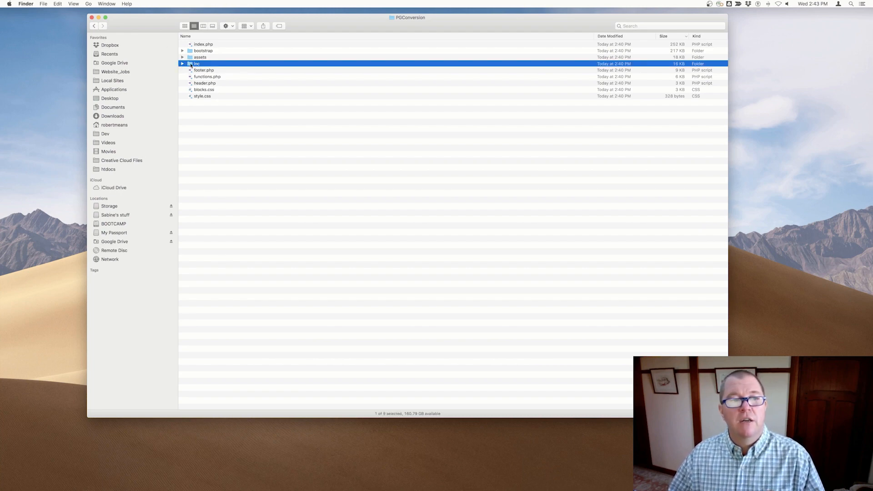
left_click(182, 63)
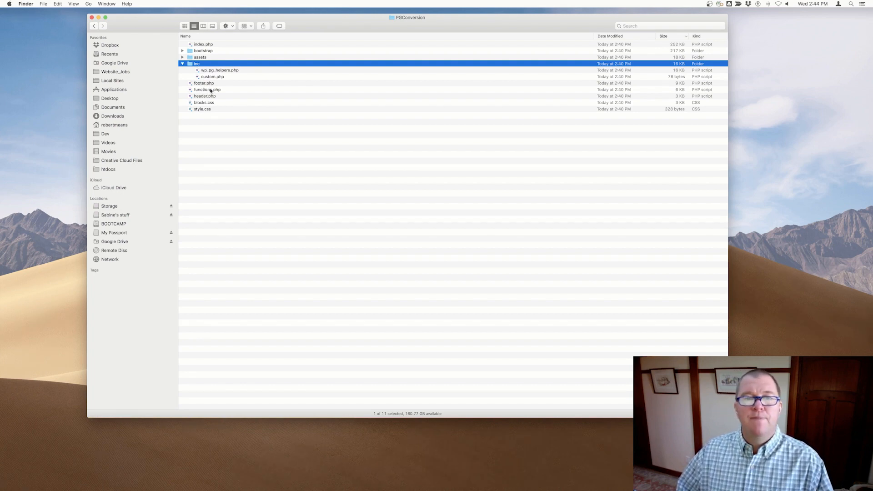
key("super+Tab")
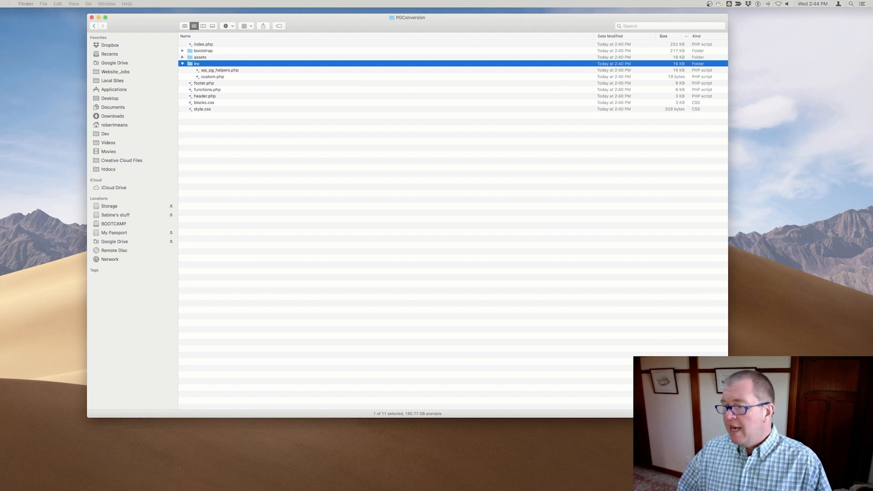